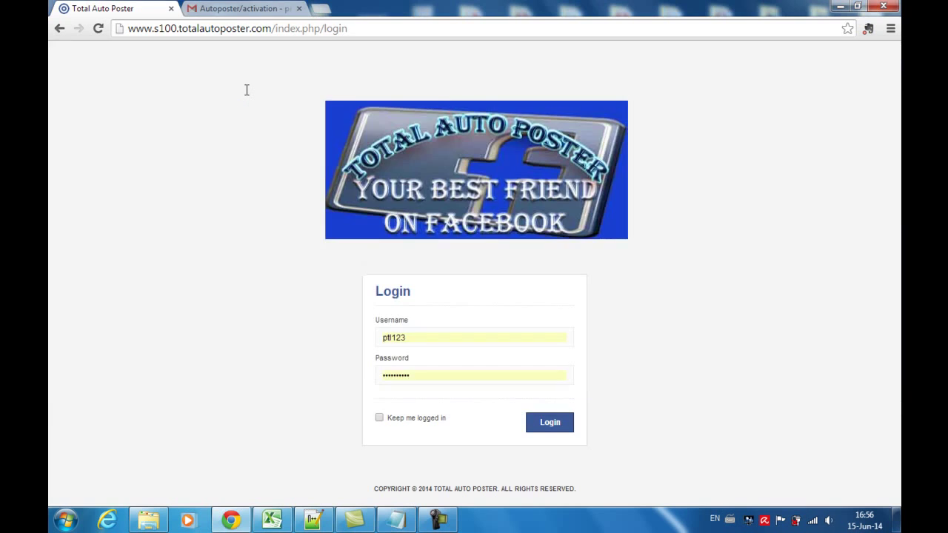
# Log in to Total Auto Poster using the account password copied from the activation e-mail
pyautogui.hotkey('ctrl', 'Tab')
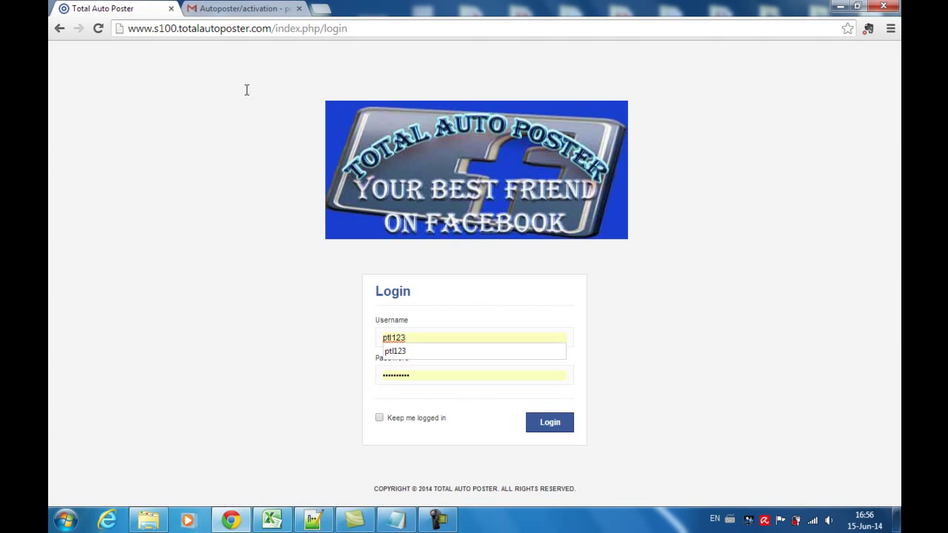
pyautogui.hotkey('ctrl', 'Tab')
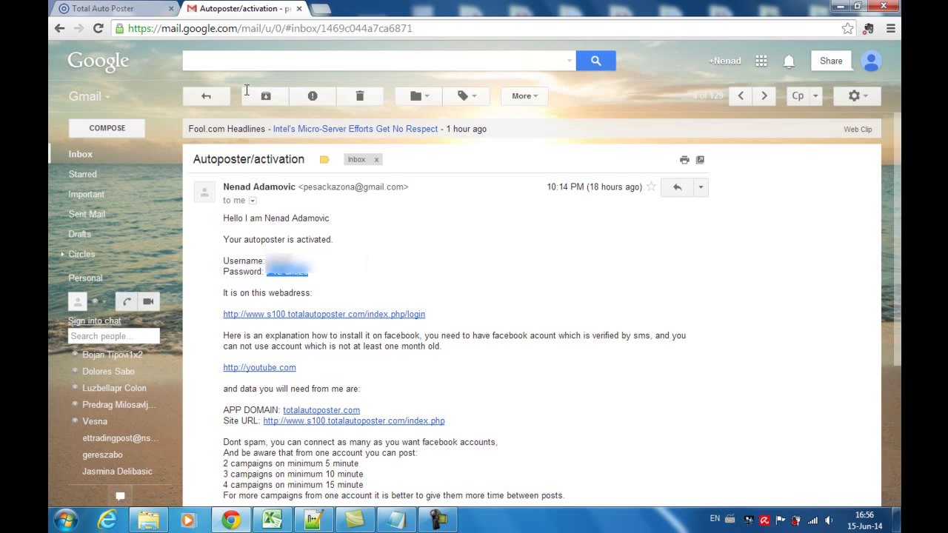
pyautogui.hotkey('ctrl', 'Tab')
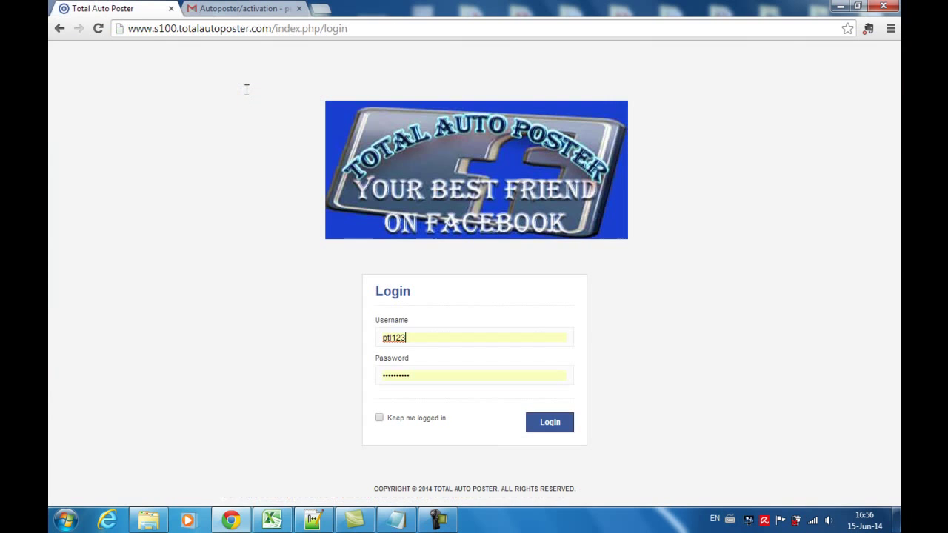
pyautogui.press('Tab')
pyautogui.hotkey('ctrl', 'v')
pyautogui.press('Return')
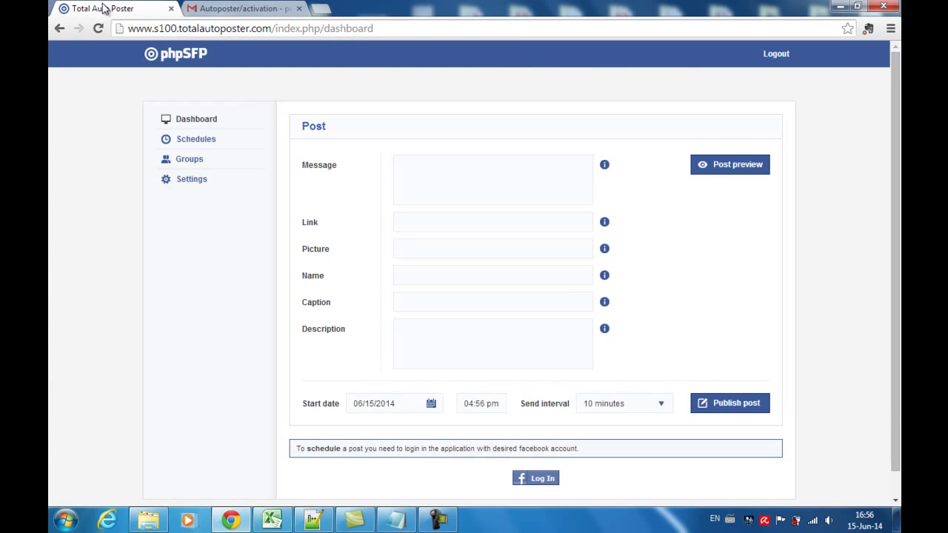
# Switch to Notepad and add the line "Now connect your autoposter with your facebook account"
pyautogui.click(396, 520)
pyautogui.write('No')
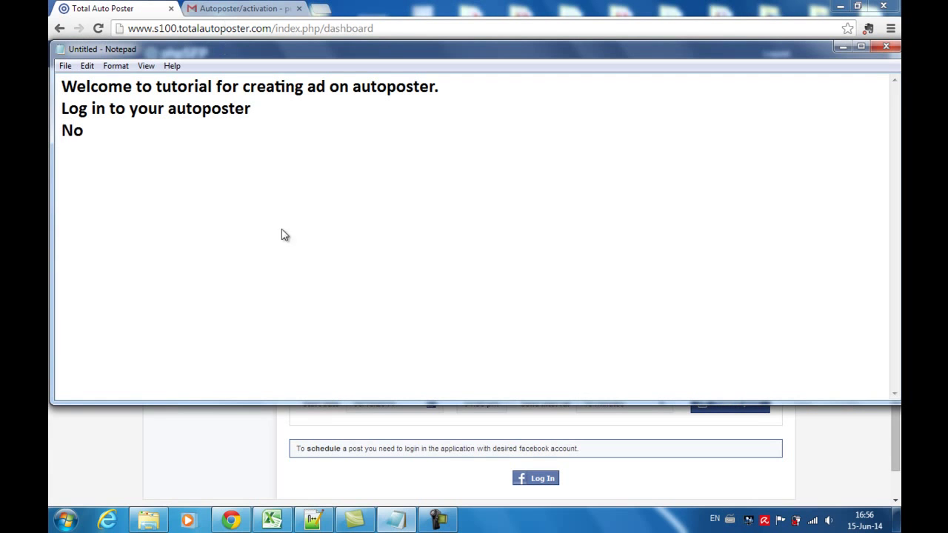
pyautogui.write('w connect your au')
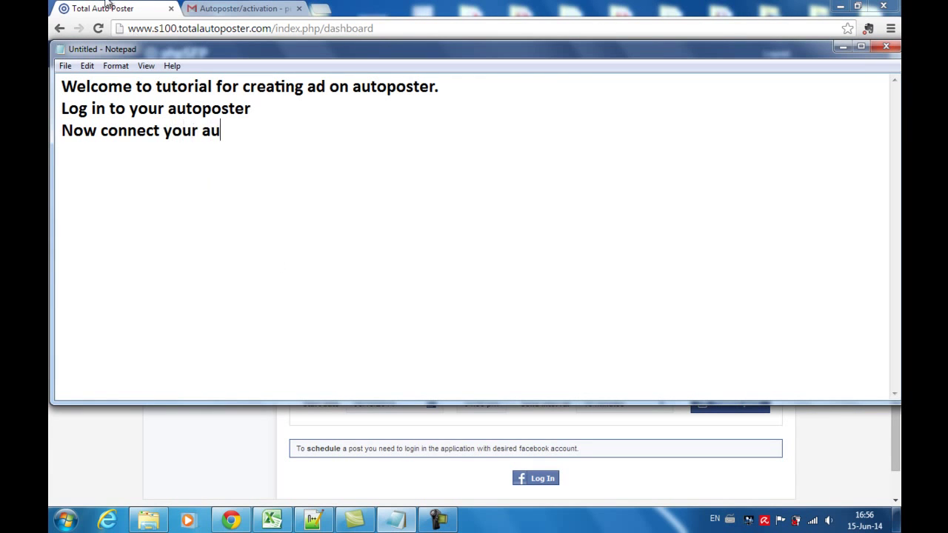
pyautogui.write('toposter with your facebook account')
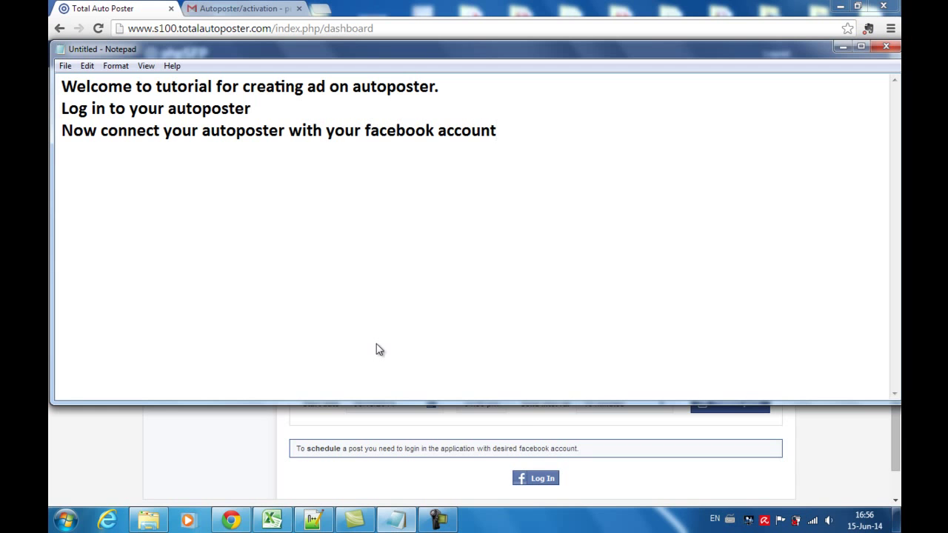
# Connect the autoposter to Facebook by entering the Facebook account password and logging in
pyautogui.hotkey('alt', 'Tab')
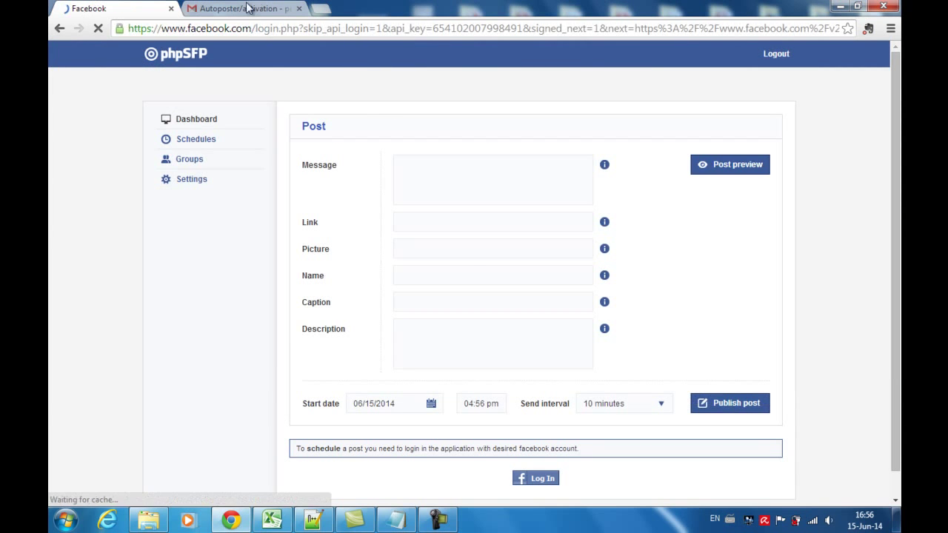
pyautogui.write('••••••')
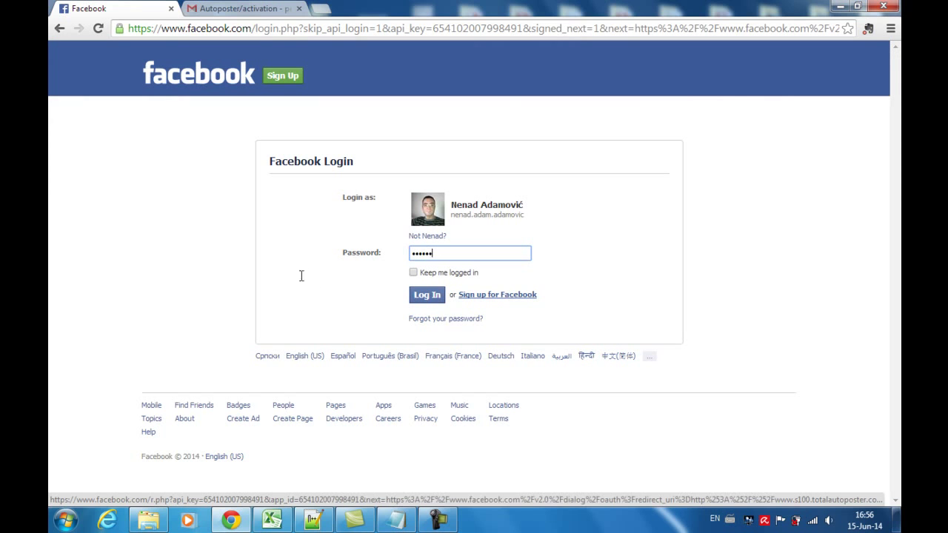
pyautogui.press('Return')
# Enter "this is place for text of your ad" as the post's message
pyautogui.scroll(-1, 269, 267)
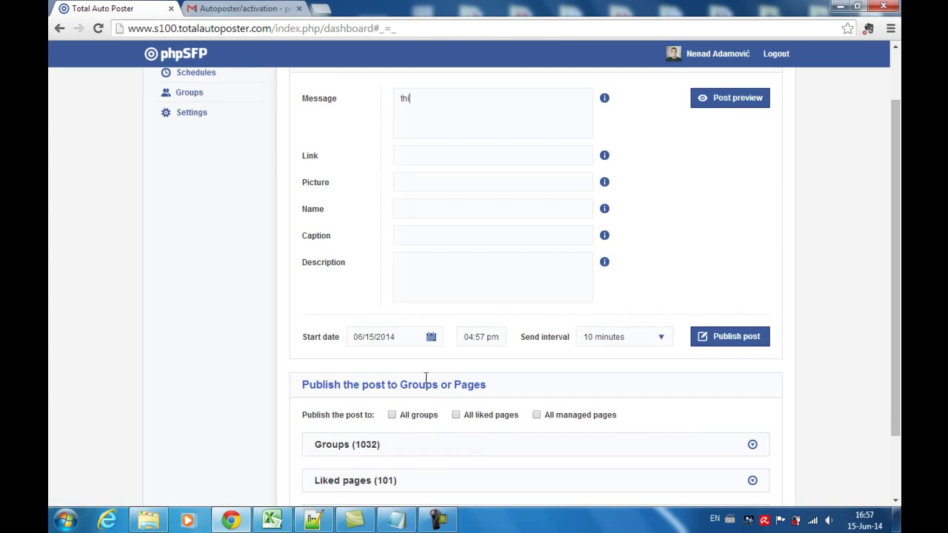
pyautogui.write('for tect')
pyautogui.press('BackSpace')
pyautogui.press('BackSpace')
pyautogui.write('xt of your ad')
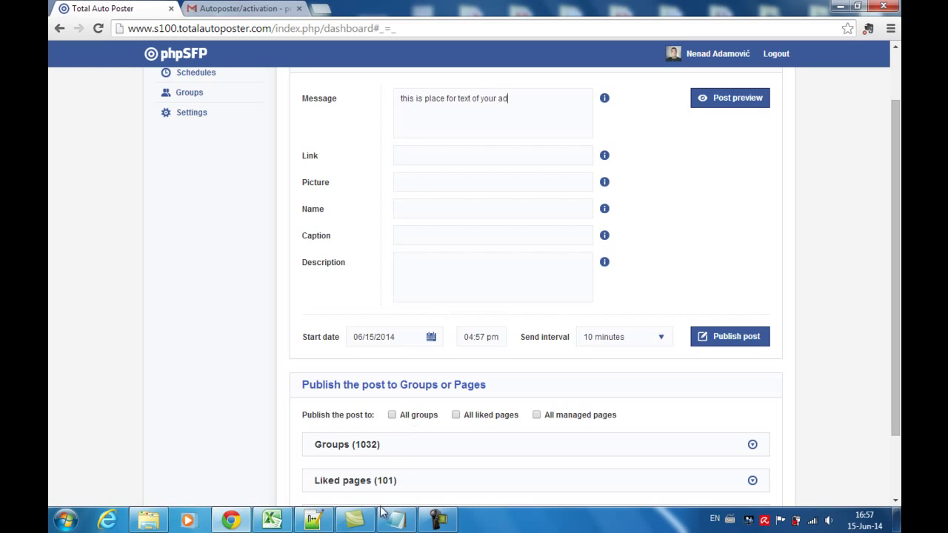
# Copy the prepared ad text and paste it over the placeholder text in the post's message
pyautogui.click(404, 520)
pyautogui.rightClick(302, 182)
pyautogui.click(329, 204)
pyautogui.hotkey('alt', 'Tab')
pyautogui.hotkey('ctrl', 'shift', 'Left')
pyautogui.hotkey('ctrl', 'shift', 'Left')
pyautogui.hotkey('ctrl', 'shift', 'Left')
pyautogui.hotkey('ctrl', 'shift', 'Left')
pyautogui.hotkey('ctrl', 'shift', 'Left')
pyautogui.hotkey('ctrl', 'shift', 'Left')
pyautogui.hotkey('ctrl', 'shift', 'Left')
pyautogui.hotkey('ctrl', 'shift', 'Left')
pyautogui.hotkey('ctrl', 'v')
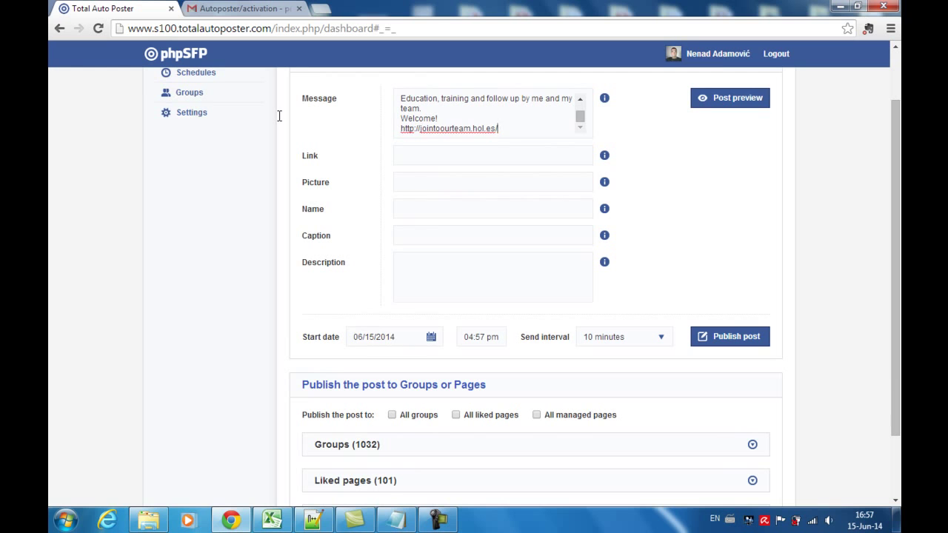
pyautogui.hotkey('ctrl', 'shift', 'Left')
pyautogui.hotkey('ctrl', 'shift', 'Left')
pyautogui.press('Tab')
pyautogui.hotkey('ctrl', 'v')
pyautogui.press('Tab')
# Switch to Notepad and add the line "for picture use postimage.org"
pyautogui.hotkey('alt', 'Tab')
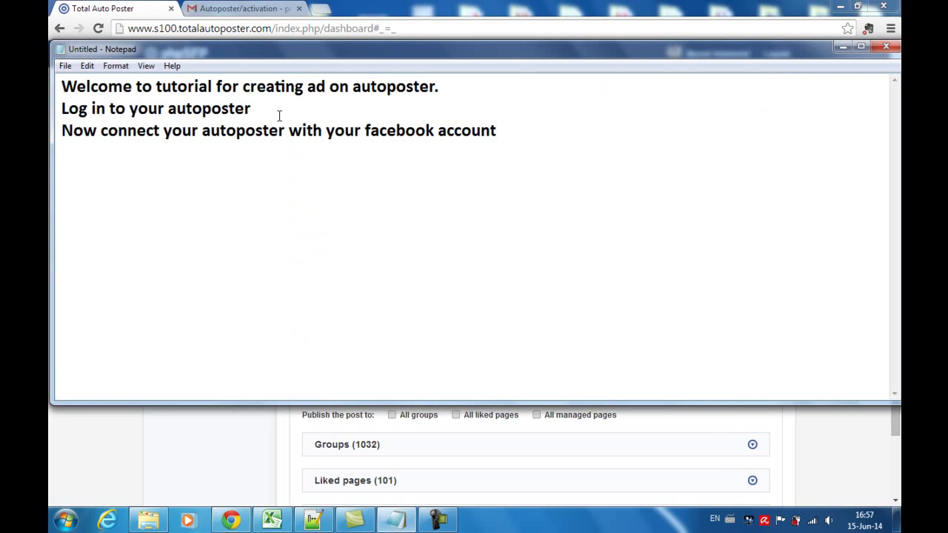
pyautogui.write('for picture')
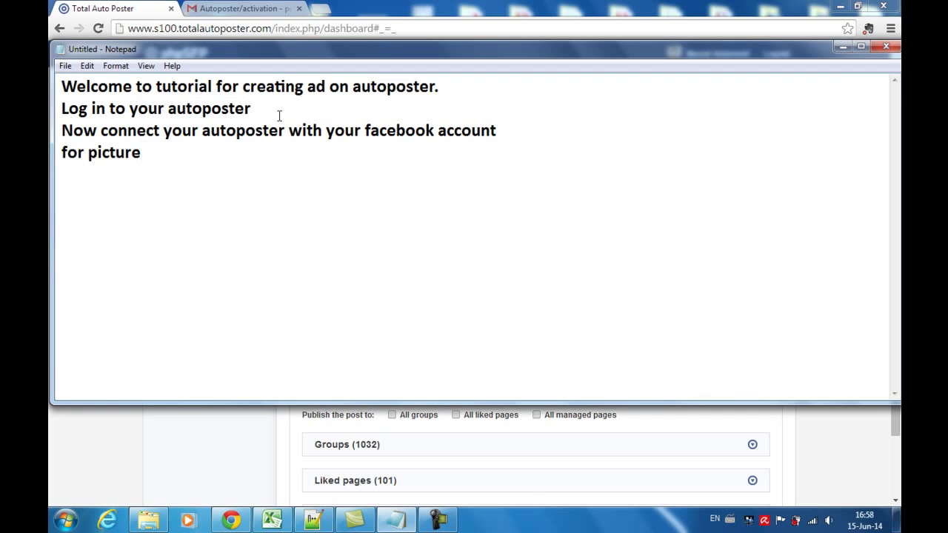
pyautogui.write(' use postimage.org')
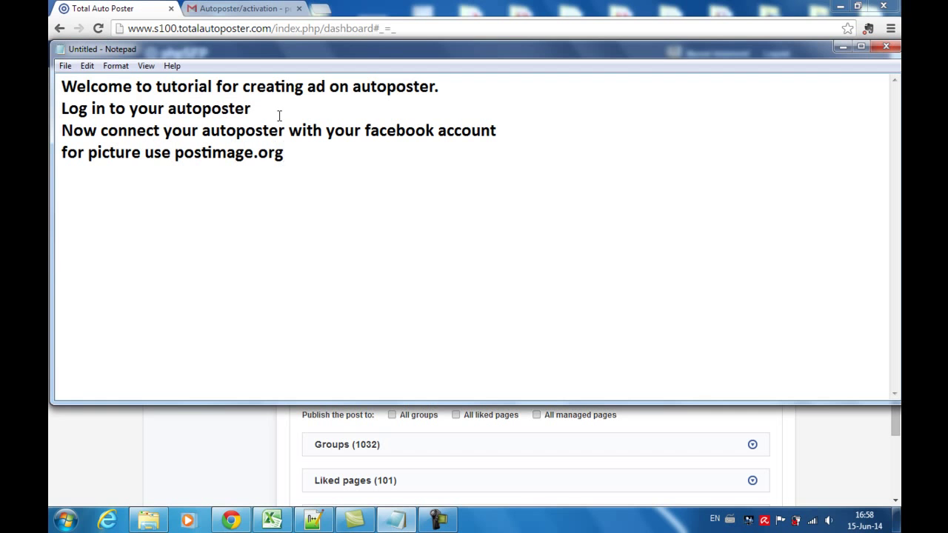
# Open postimage.org in a new browser tab and choose sficom513.jpg for upload
pyautogui.hotkey('alt', 'Tab')
pyautogui.hotkey('ctrl', 't')
pyautogui.write('postimage.org')
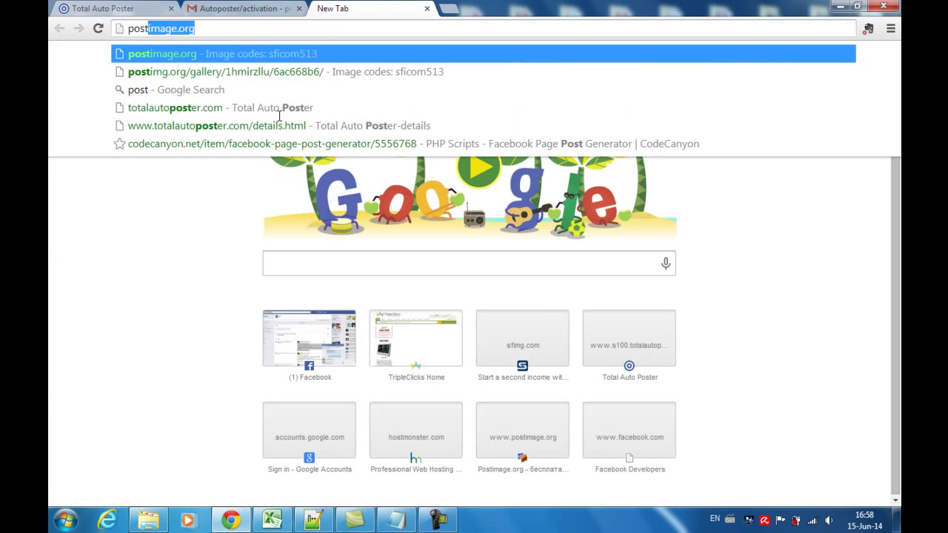
pyautogui.press('Return')
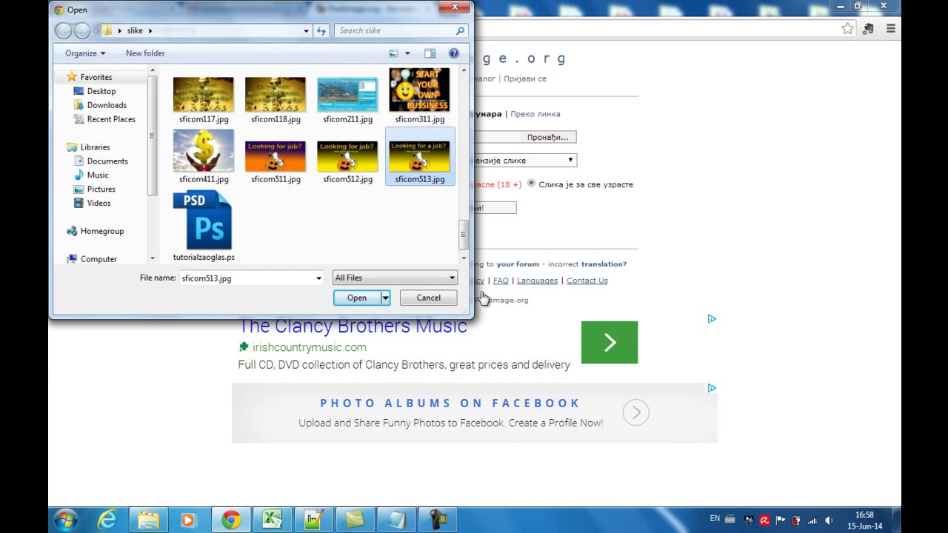
pyautogui.press('Return')
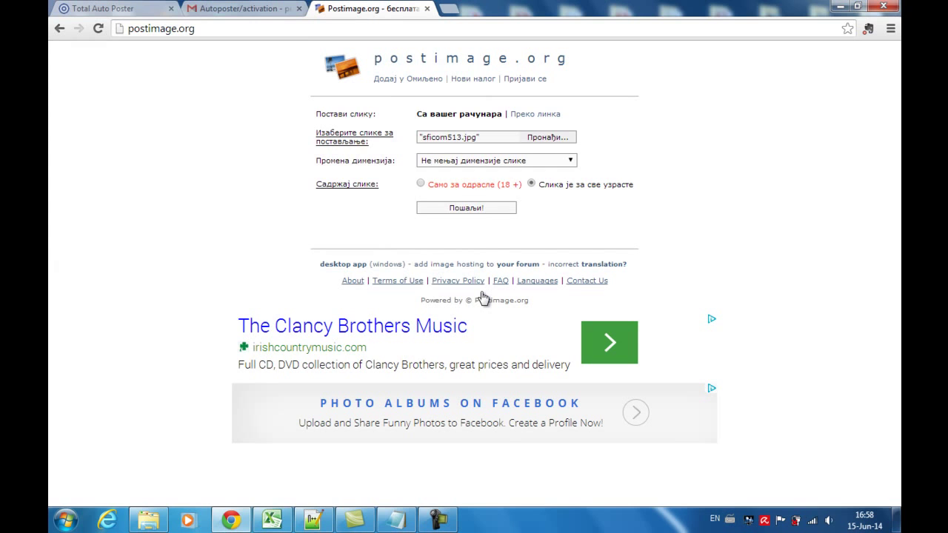
# Copy the direct link of the uploaded sficom513.jpg and paste it as the post's picture
pyautogui.scroll(-4, 483, 296)
pyautogui.click(423, 197)
pyautogui.rightClick(424, 198)
pyautogui.click(457, 261)
pyautogui.hotkey('ctrl', '1')
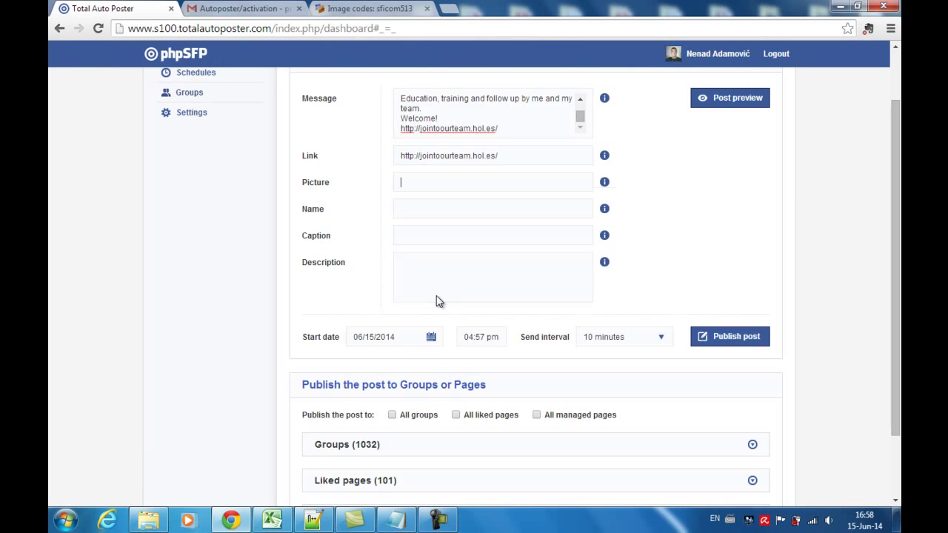
pyautogui.rightClick(436, 181)
pyautogui.click(474, 207)
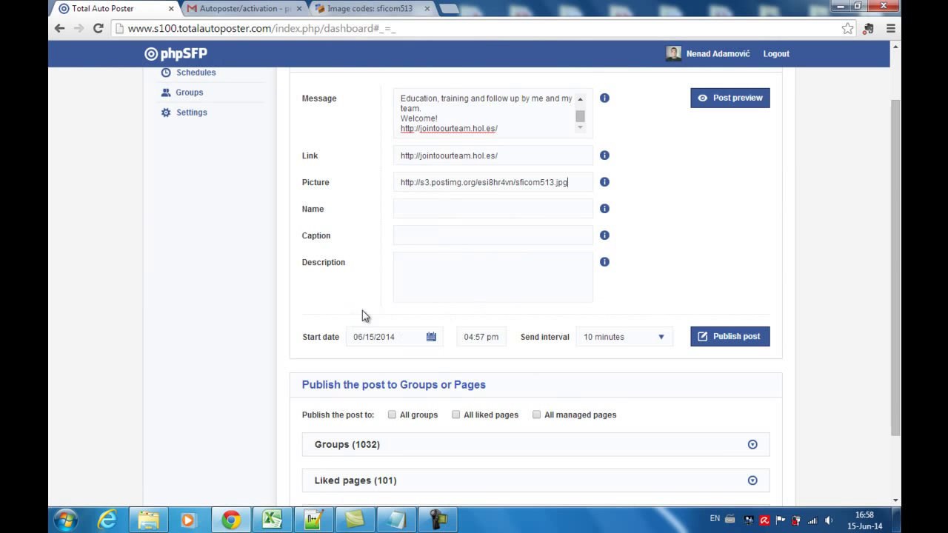
# Fill in the post's name "Make money online", caption "Click Here" and description "Create your residual income"
pyautogui.press('Tab')
pyautogui.write('Make')
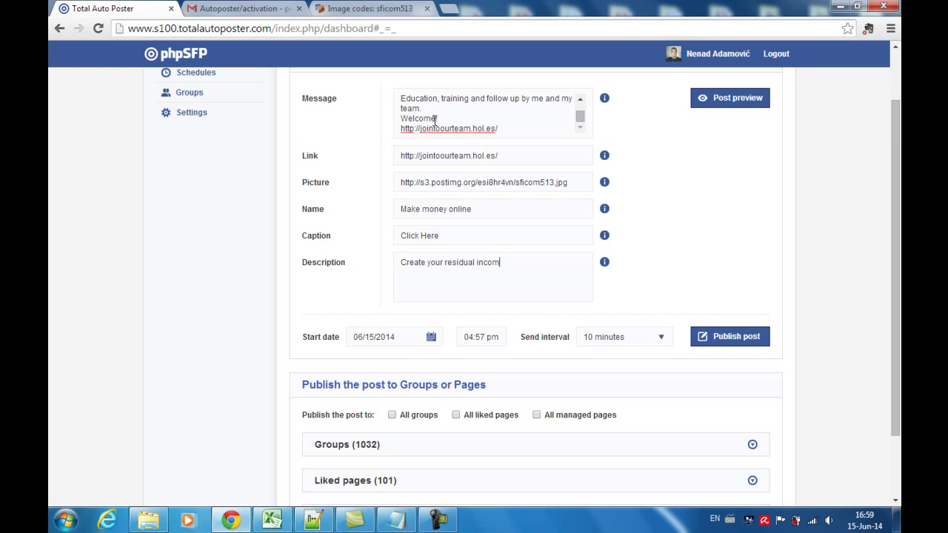
# Set the post's start date to 06/16/2014
pyautogui.scroll(-1, 435, 121)
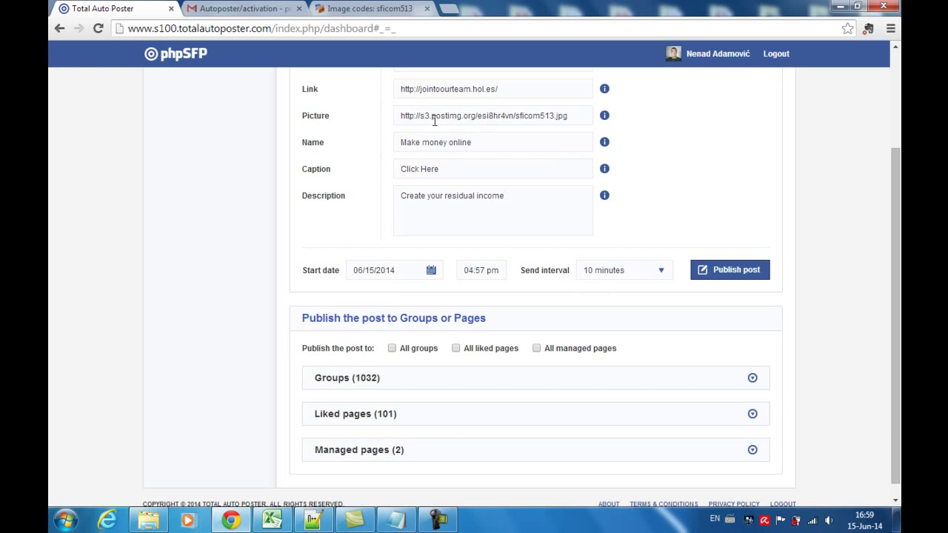
pyautogui.click(378, 271)
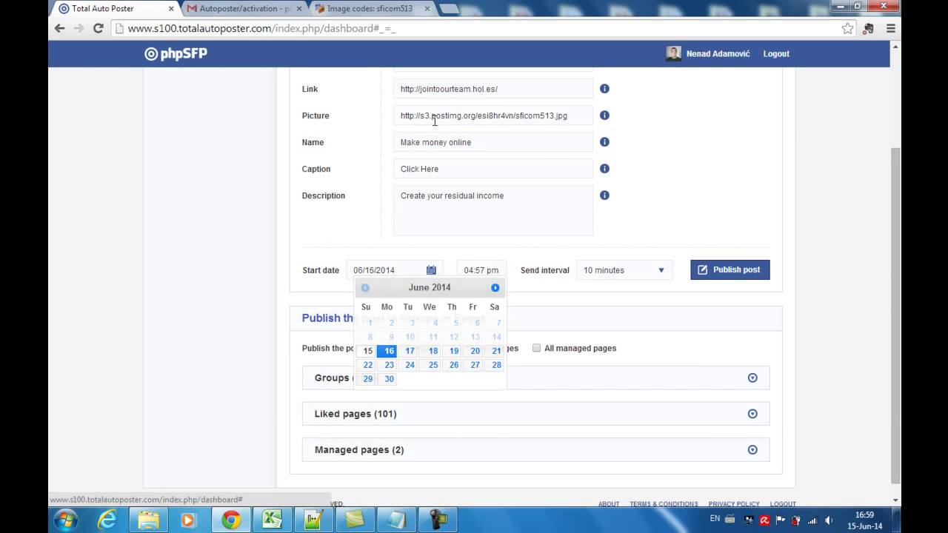
pyautogui.click(385, 351)
# Add the line "Check all groups and for the start put some date infront for example I choose to post my add tomorrow" in Notepad
pyautogui.hotkey('alt', 'Tab')
pyautogui.write('Check all groups and for the start put some date infront for ')
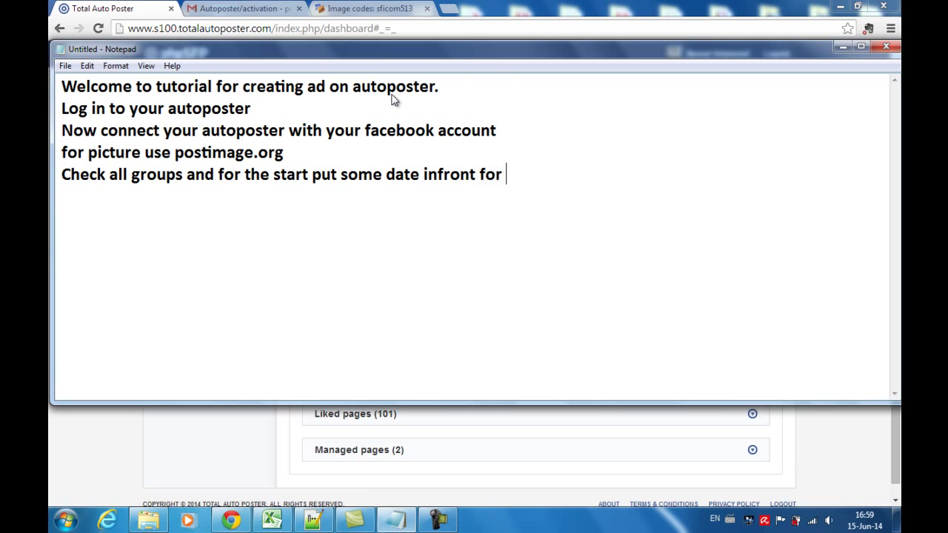
pyautogui.write('example I')
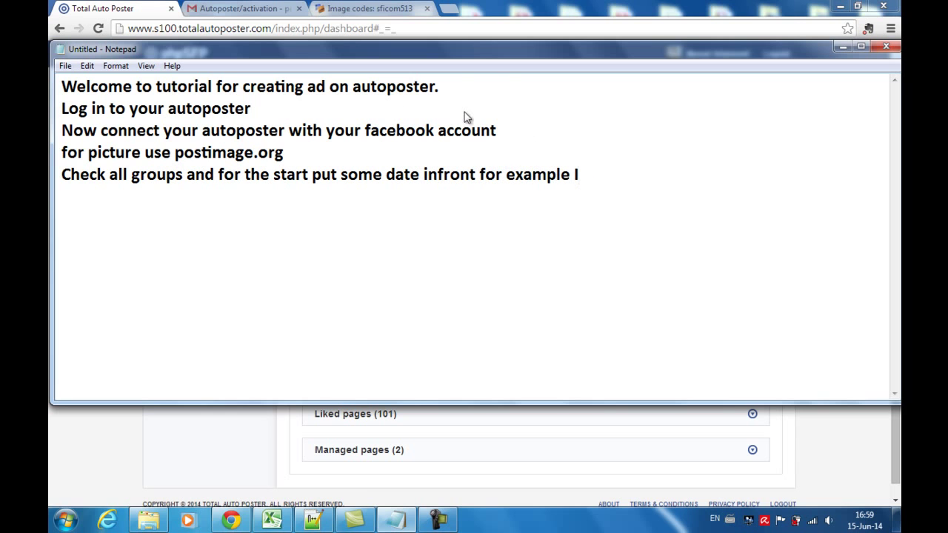
pyautogui.write(' choose to post my ad tomorrow')
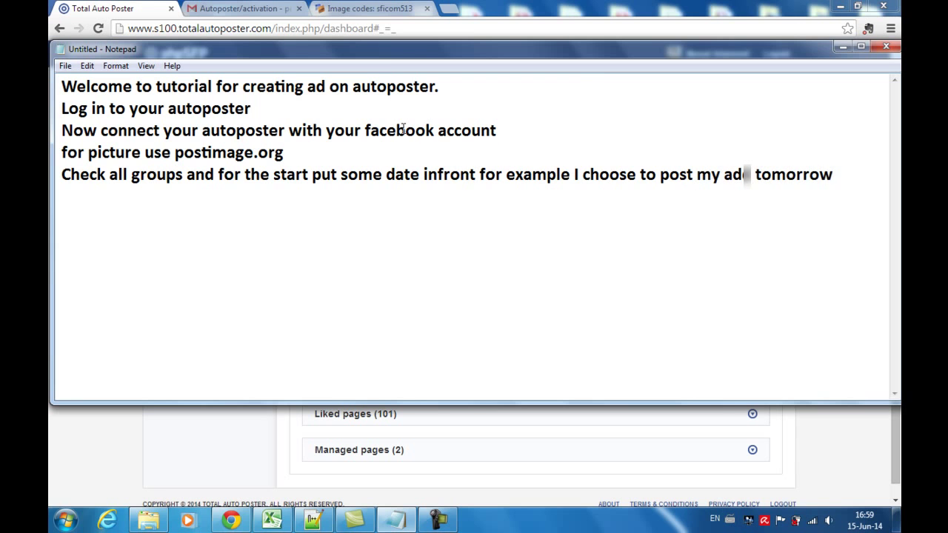
# Return to the browser, publish the post to all groups and open the Schedules page
pyautogui.hotkey('alt', 'Tab')
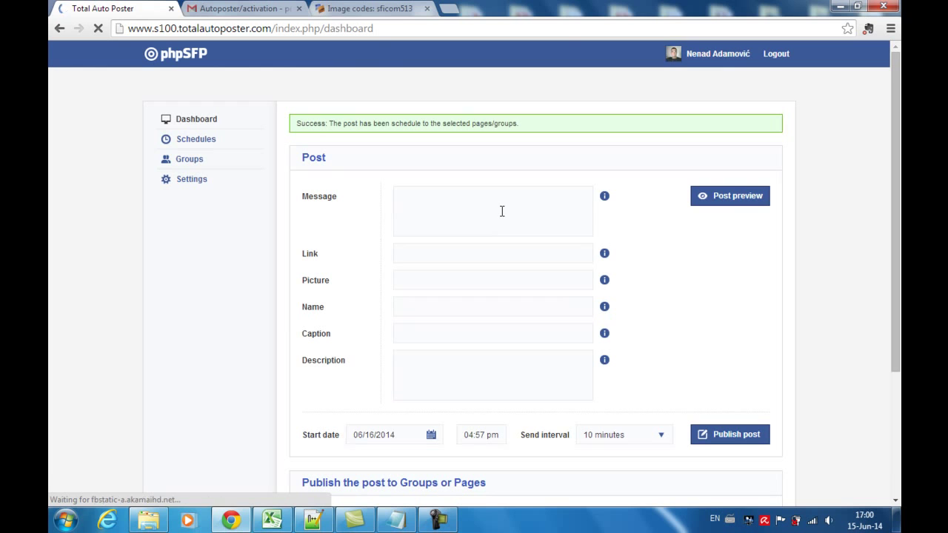
# Add a Notepad line telling viewers to go to Schedules, open their campaign and remove groups where the ad should not go
pyautogui.hotkey('alt', 'Tab')
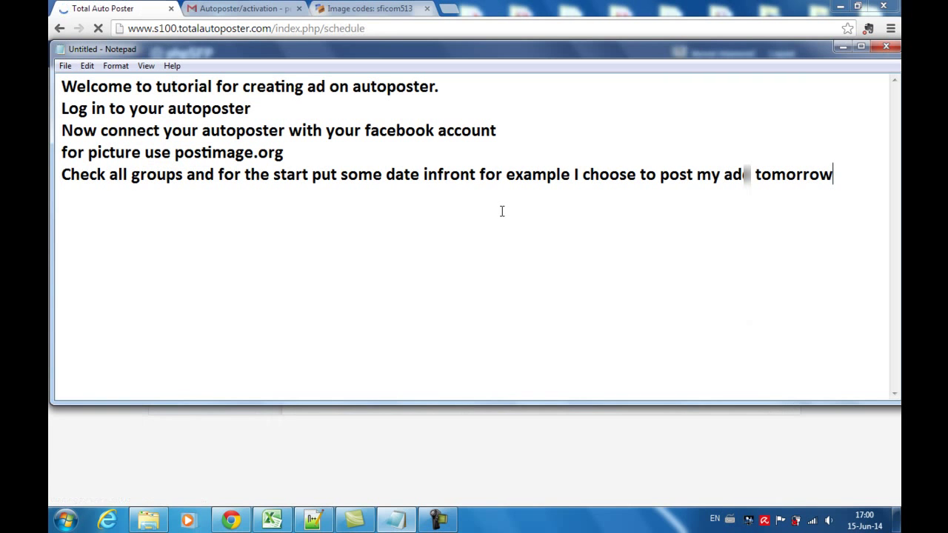
pyautogui.press('Return')
pyautogui.write('Now go to Schedules')
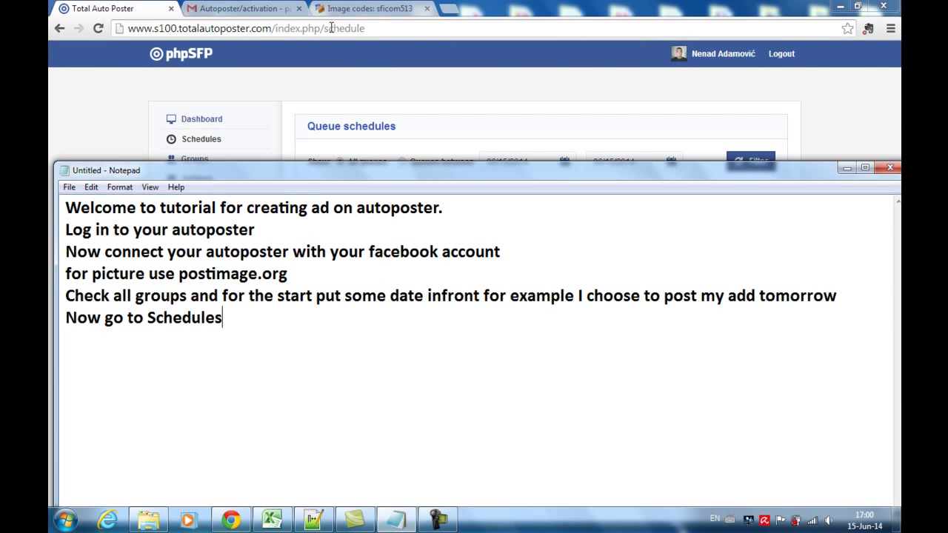
pyautogui.write(' and open your campa')
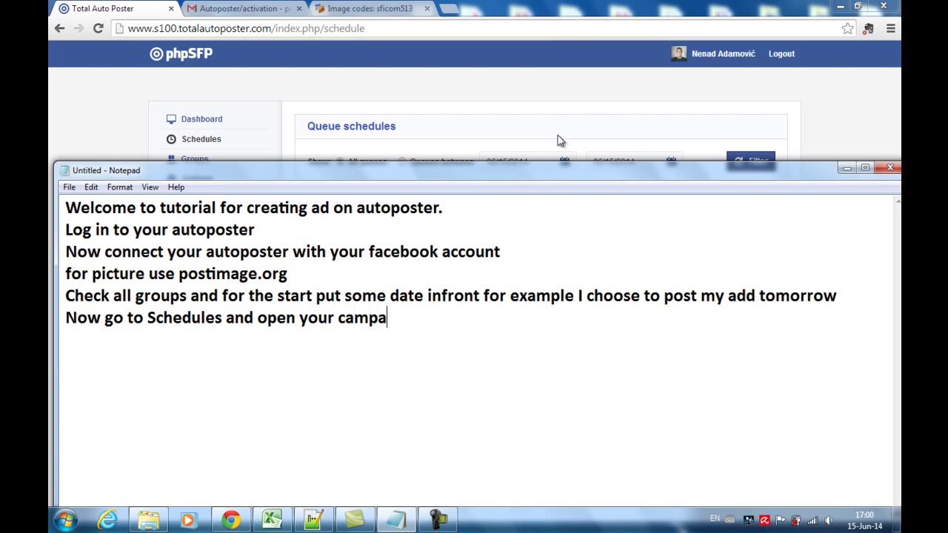
pyautogui.write('ign and remove')
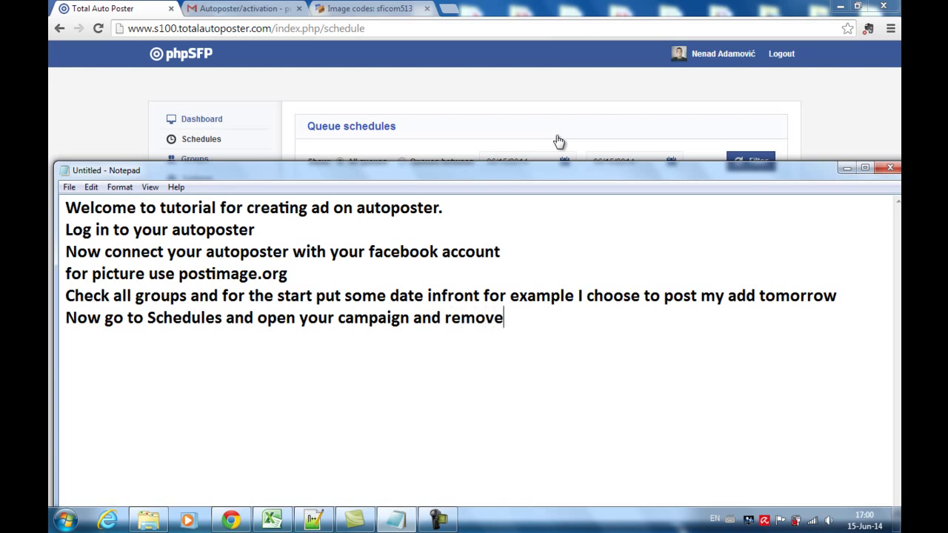
pyautogui.write(' groups where ')
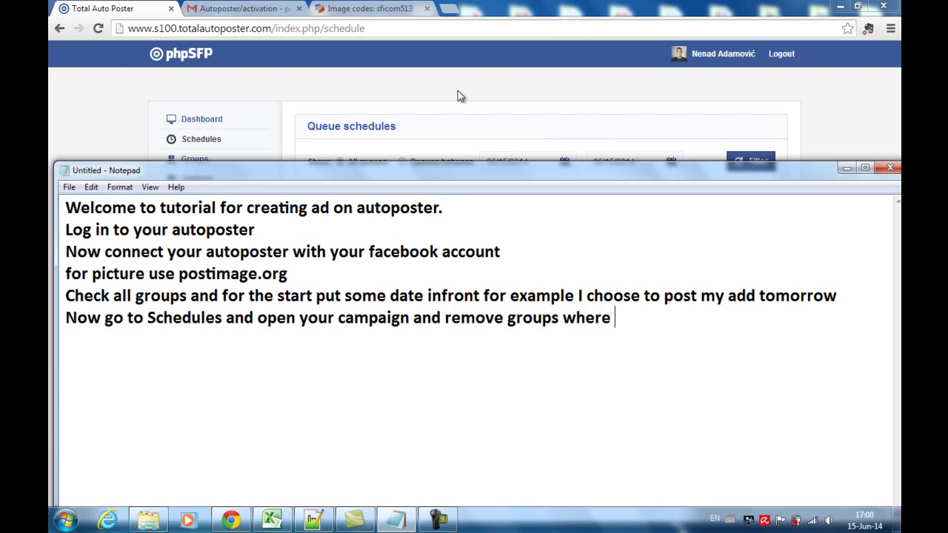
pyautogui.write('your ad shoud')
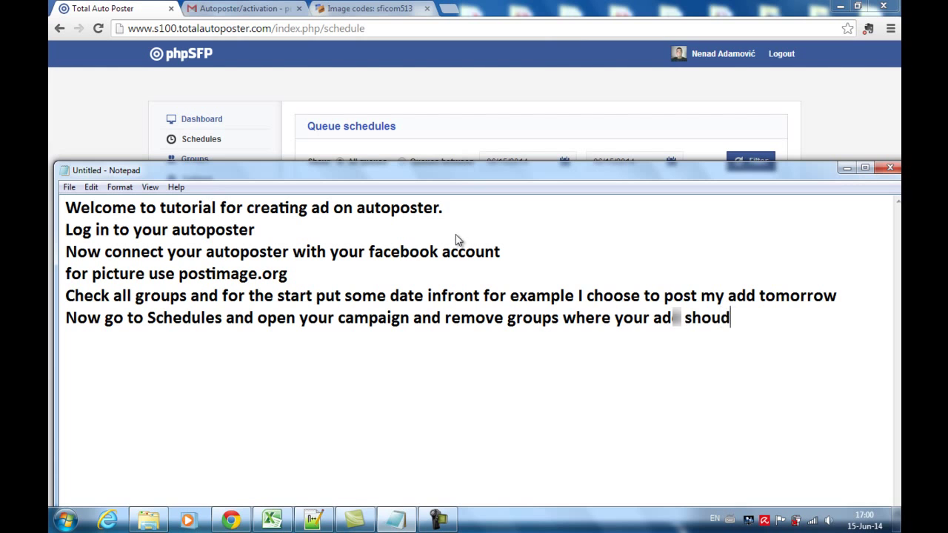
pyautogui.write('n not go')
# Return to the browser and delete the Majdanpečki oglasi group from the scheduled campaign
pyautogui.hotkey('alt', 'Tab')
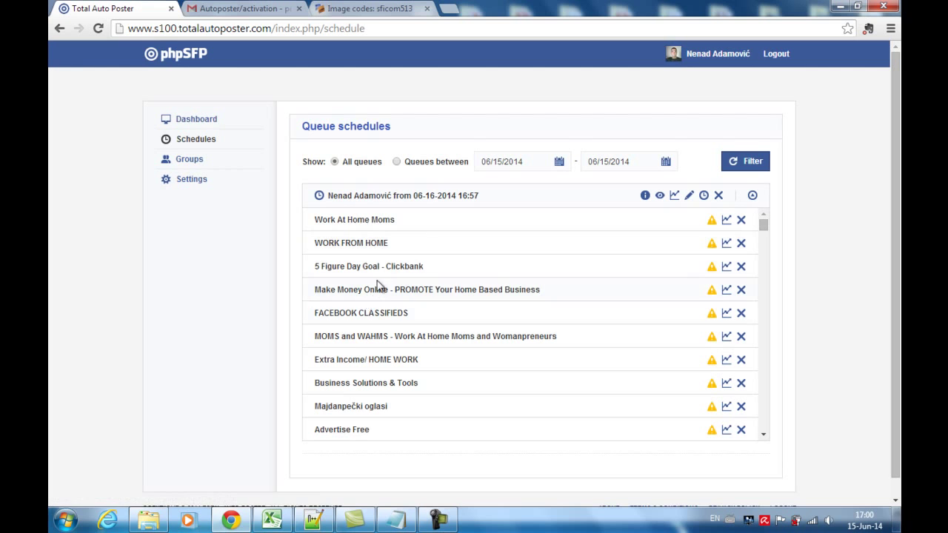
pyautogui.scroll(-1, 378, 288)
pyautogui.click(741, 339)
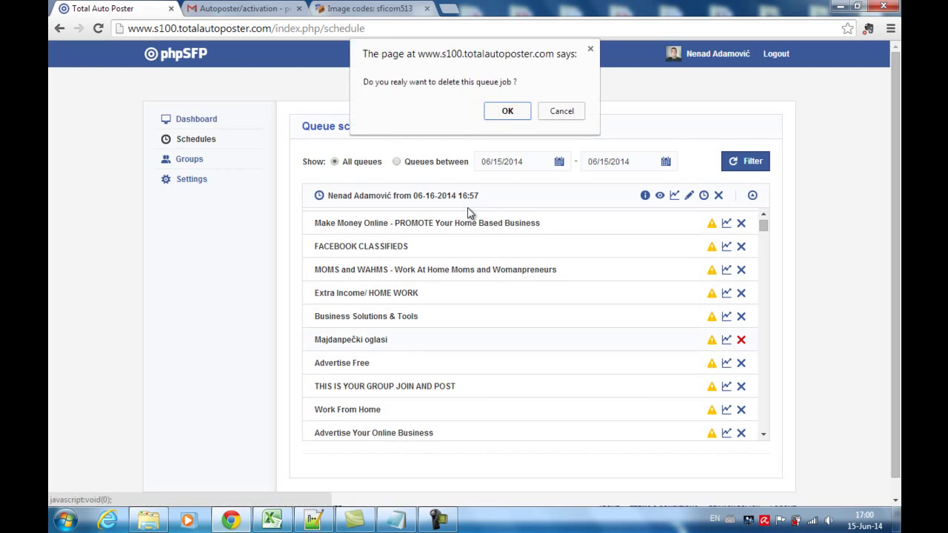
pyautogui.press('Return')
# Delete the Oglasi Novi Sad group from the scheduled campaign
pyautogui.scroll(-3, 467, 213)
pyautogui.scroll(-4, 467, 213)
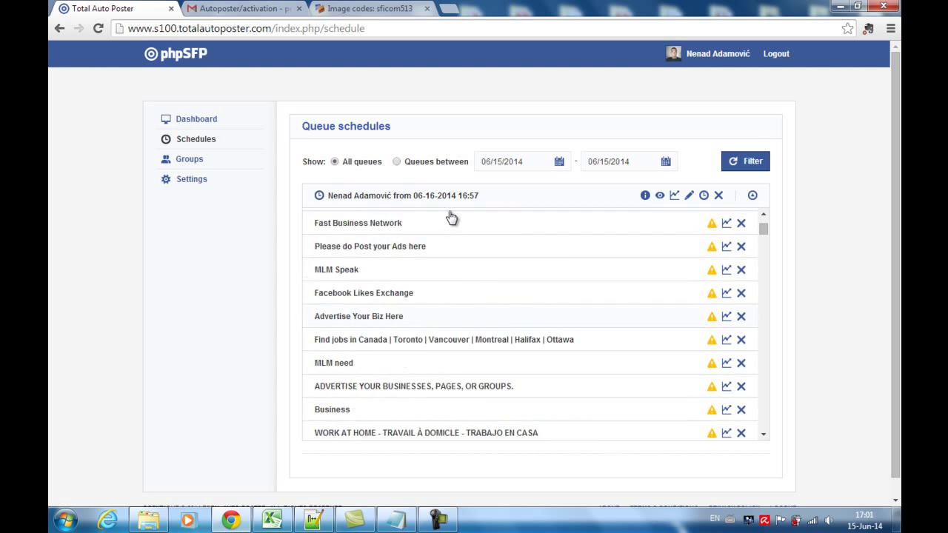
pyautogui.scroll(-2, 451, 217)
pyautogui.click(741, 323)
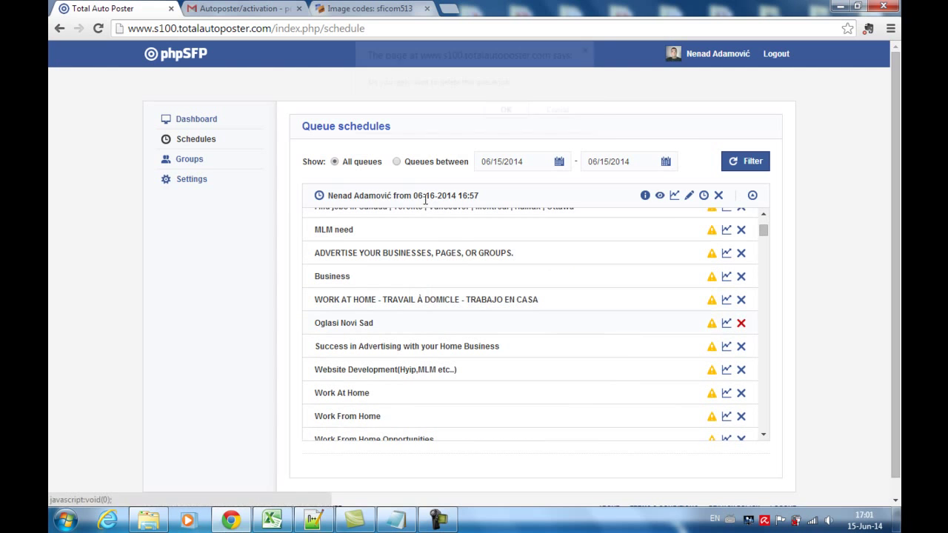
pyautogui.press('Return')
# Delete the KAKO DO ZARADE NA NETU group from the campaign and look through the remaining groups
pyautogui.scroll(-5, 461, 269)
pyautogui.scroll(-3, 389, 232)
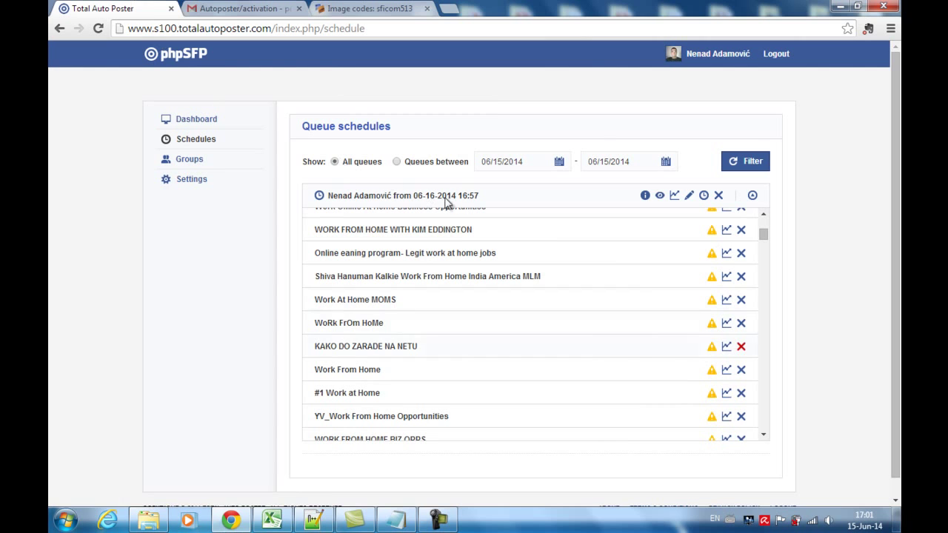
pyautogui.press('Return')
pyautogui.press('Return')
pyautogui.scroll(-1, 441, 184)
pyautogui.scroll(-5, 476, 258)
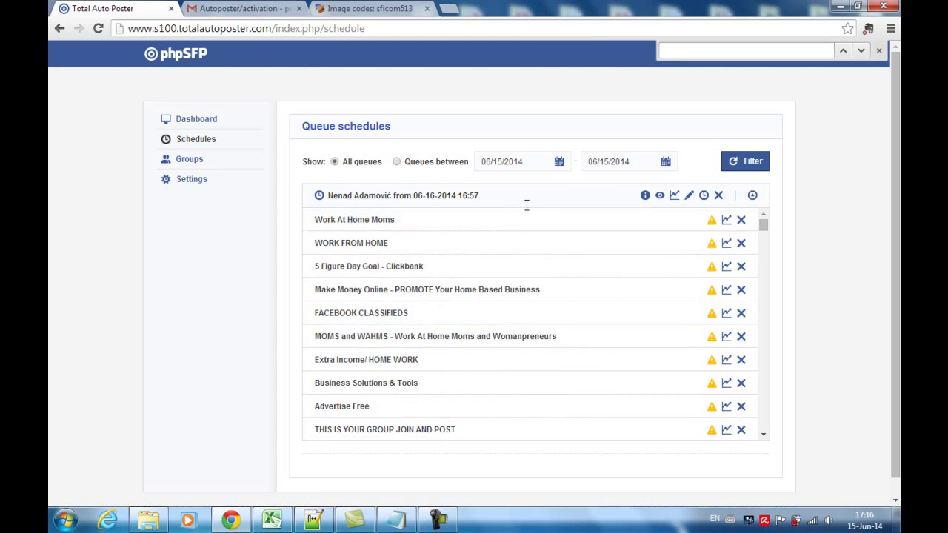
# Reschedule the campaign to start on 06/15/2014 at 05:16 pm with a send interval of 5 minutes
pyautogui.hotkey('alt', 'Down')
pyautogui.press('Up')
pyautogui.press('Return')
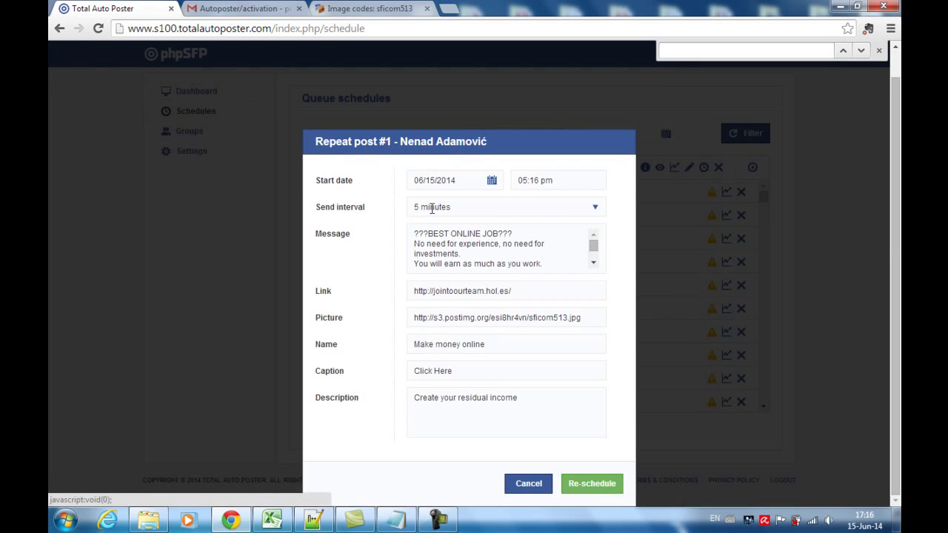
pyautogui.press('Return')
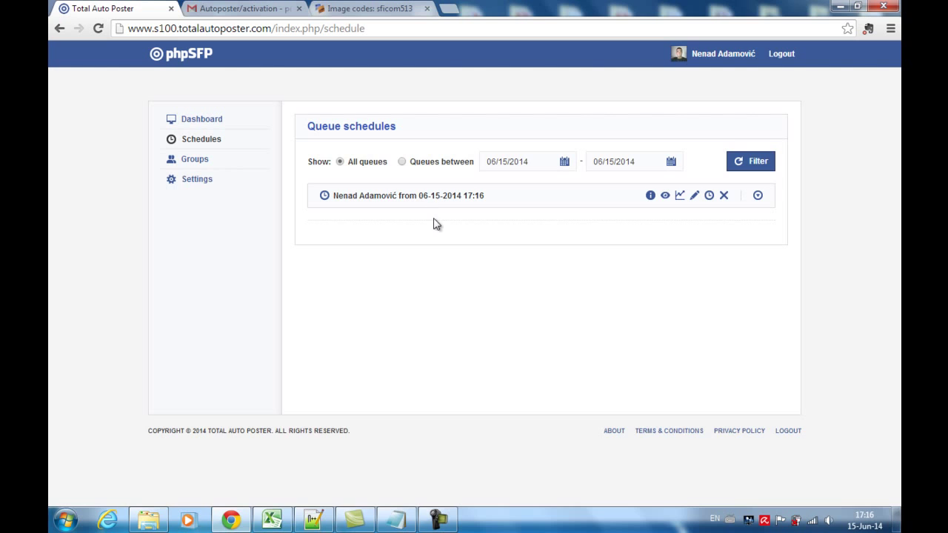
# Switch to Notepad and add the line "That's it when you remove all unwanted groups go on reschedule nad let your ad gooooo."
pyautogui.hotkey('alt', 'Tab')
pyautogui.write('Tha')
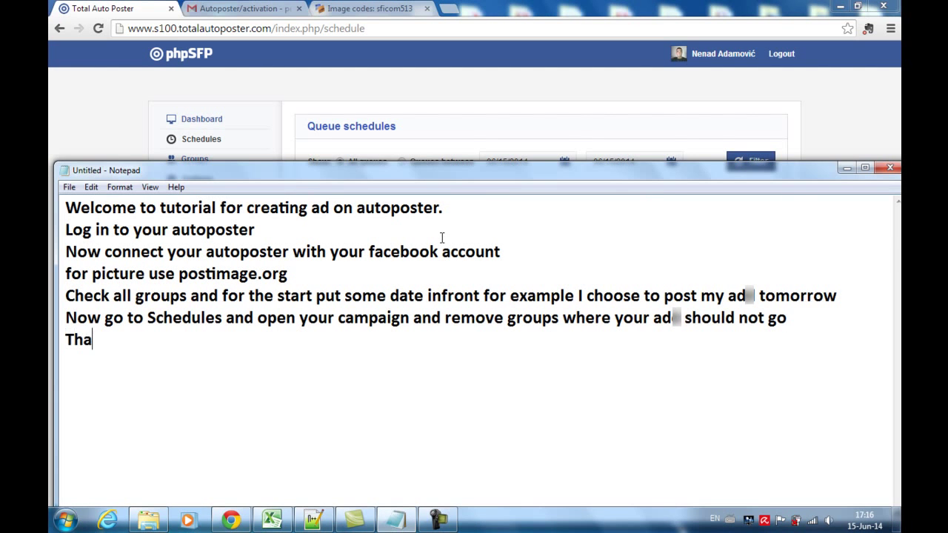
pyautogui.write("t's it when you remove all unwanted groups go on resche")
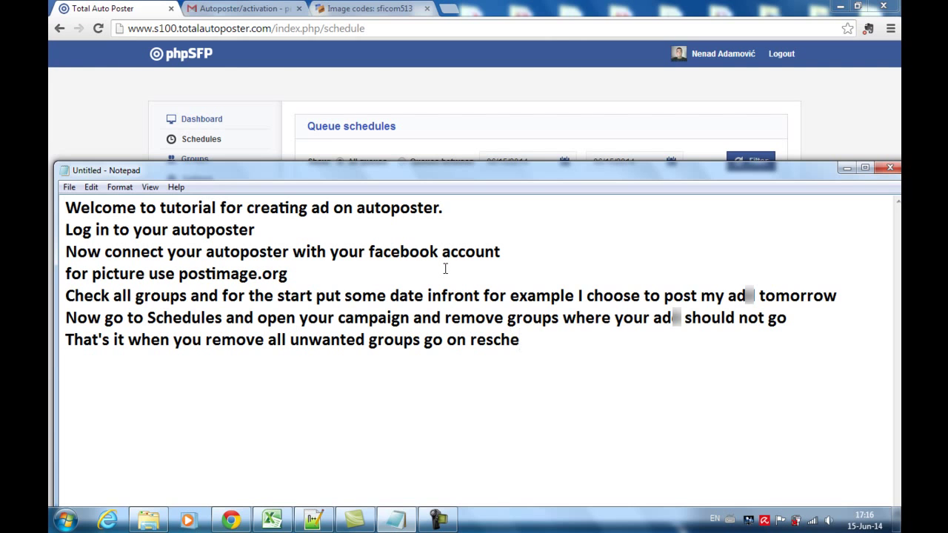
pyautogui.write('dule nad let your add g')
pyautogui.press('BackSpace')
pyautogui.press('BackSpace')
pyautogui.press('BackSpace')
pyautogui.write('goooooo.')
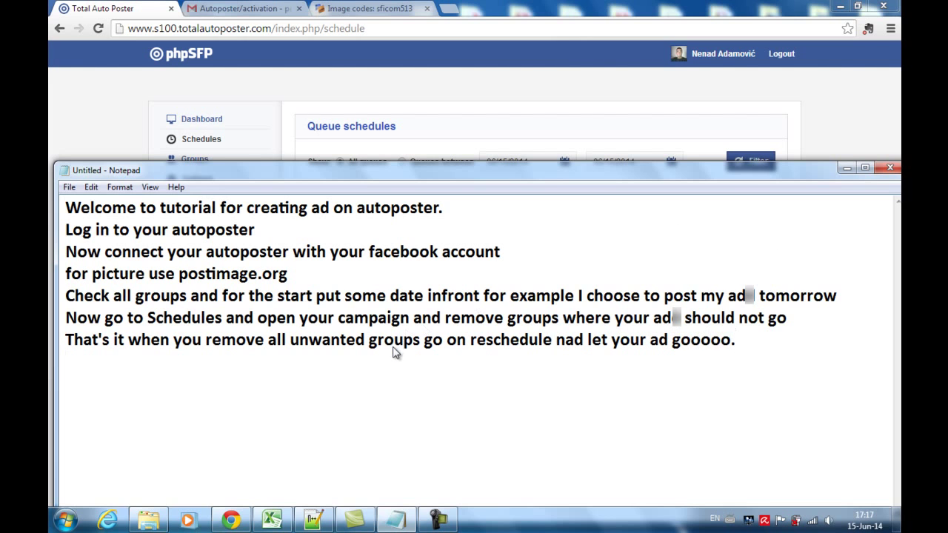
# Check the queue and write in Notepad "There it is my first ad will be at 17:21 that means that it will be posted on facebook at 17:25."
pyautogui.hotkey('alt', 'Tab')
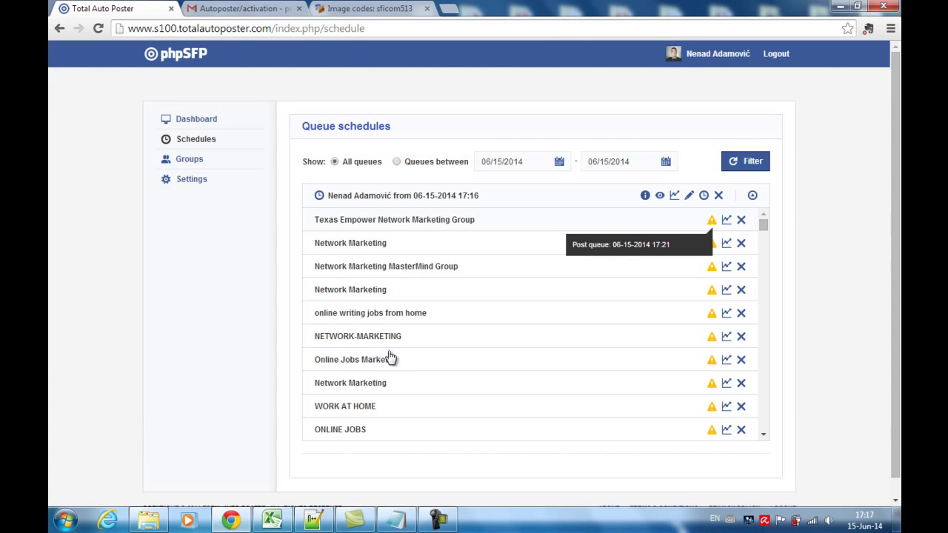
pyautogui.hotkey('alt', 'Tab')
pyautogui.press('Return')
pyautogui.write('T')
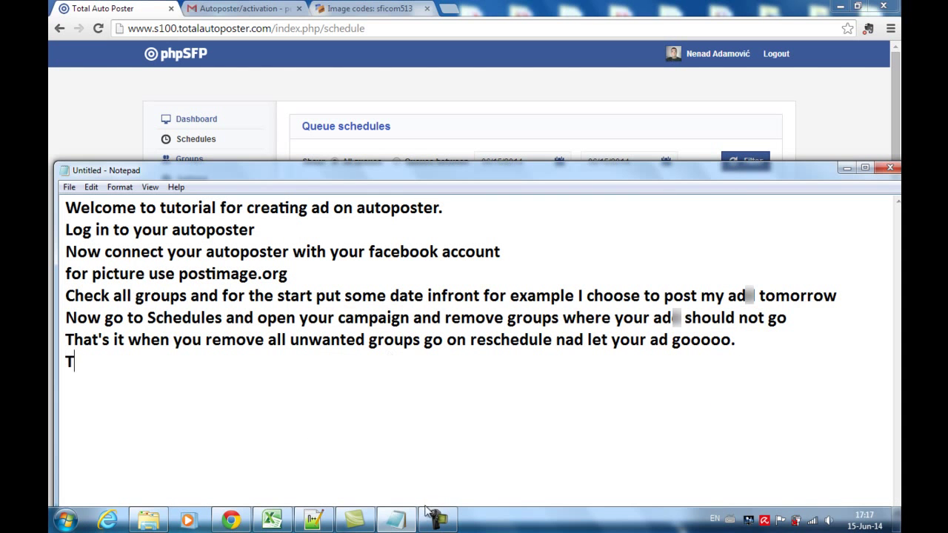
pyautogui.write('here is it is m')
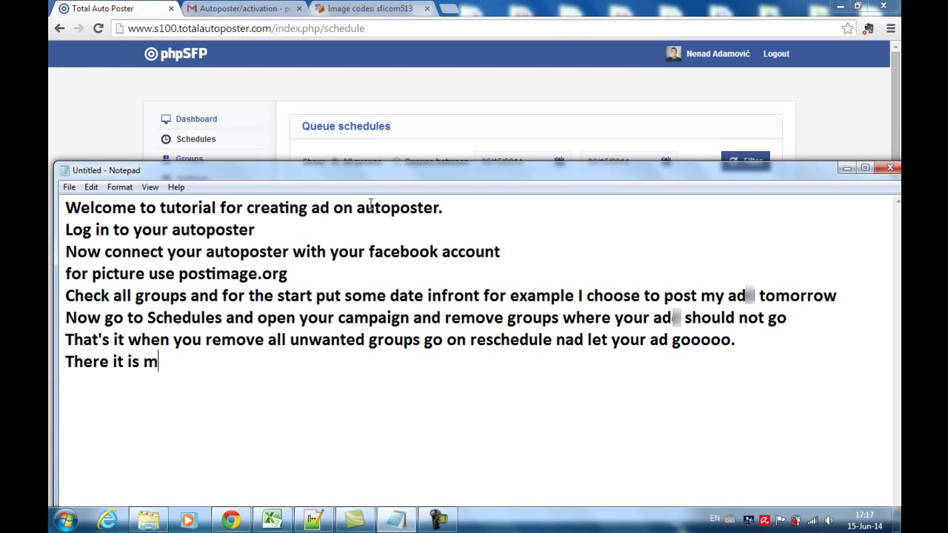
pyautogui.write('y first ad will be at 17:21 that means ')
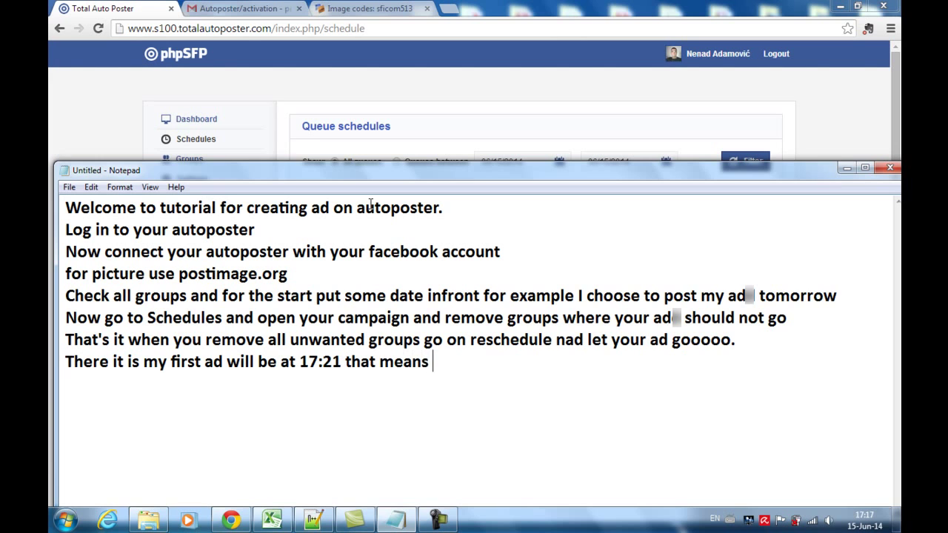
pyautogui.write('that it will be pos')
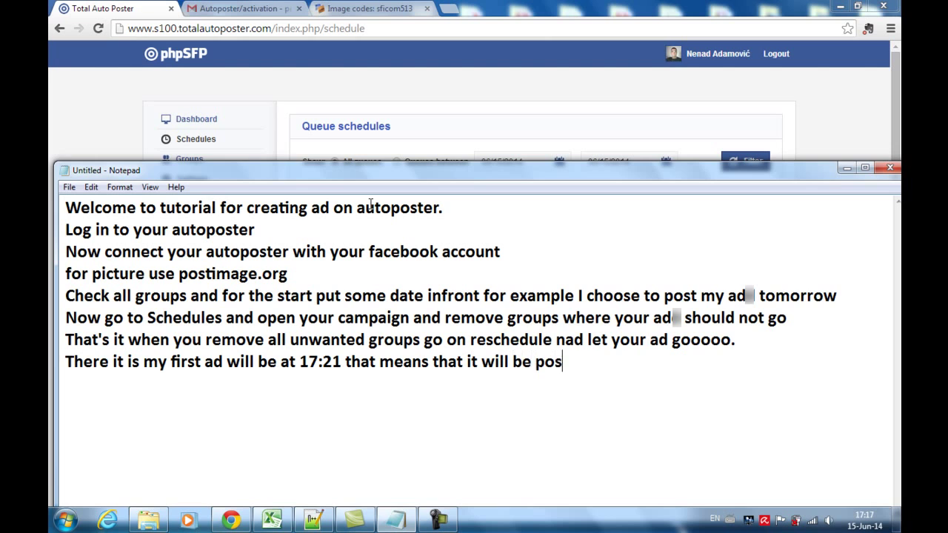
pyautogui.write('ted on facebo')
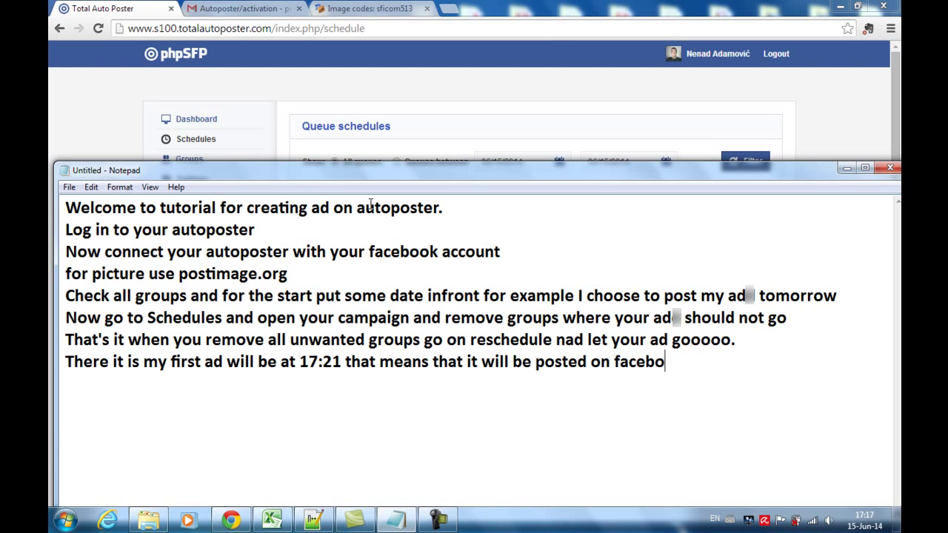
pyautogui.write('ok at 17:25So wee n')
# Complete the Notepad line "So we need to wait that time to check our ad." and move the Notepad window higher
pyautogui.press('BackSpace')
pyautogui.press('BackSpace')
pyautogui.press('BackSpace')
pyautogui.press('BackSpace')
pyautogui.press('BackSpace')
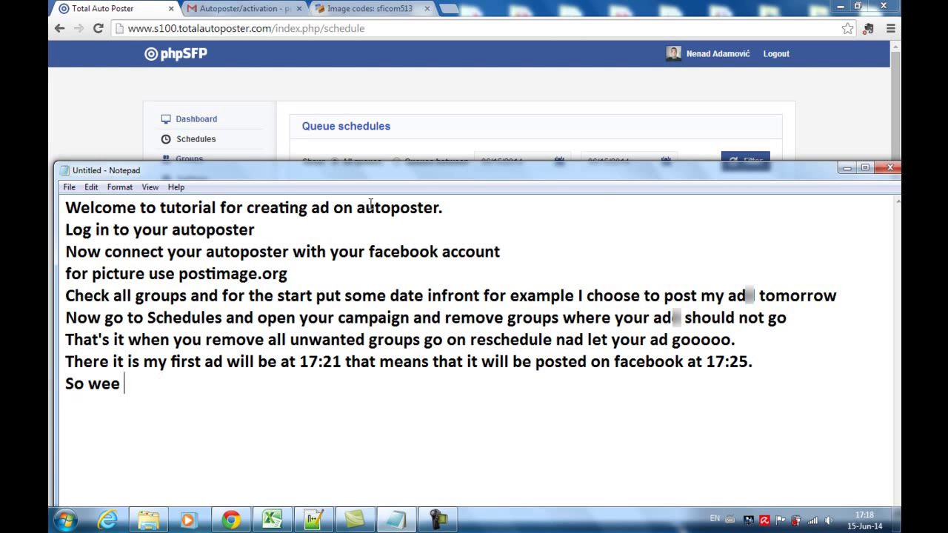
pyautogui.write('need to wa')
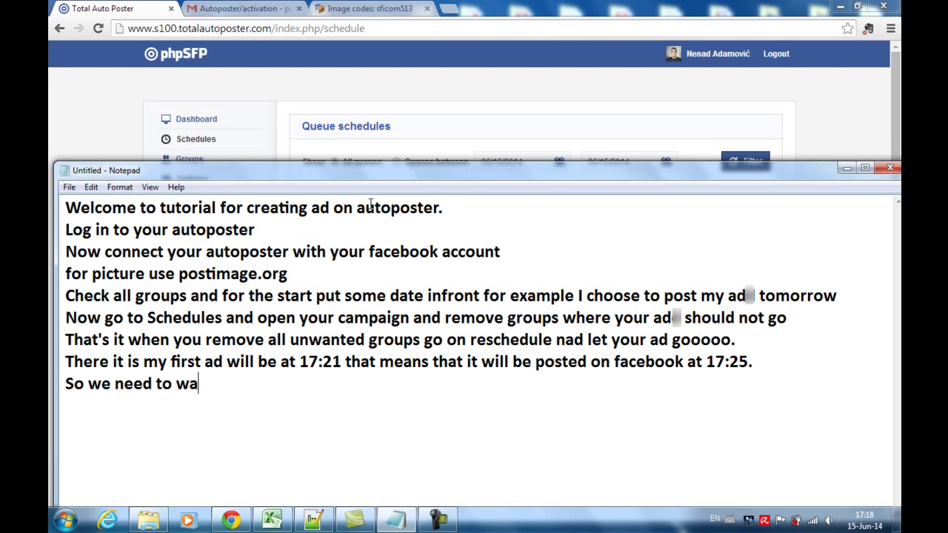
pyautogui.write('it that time')
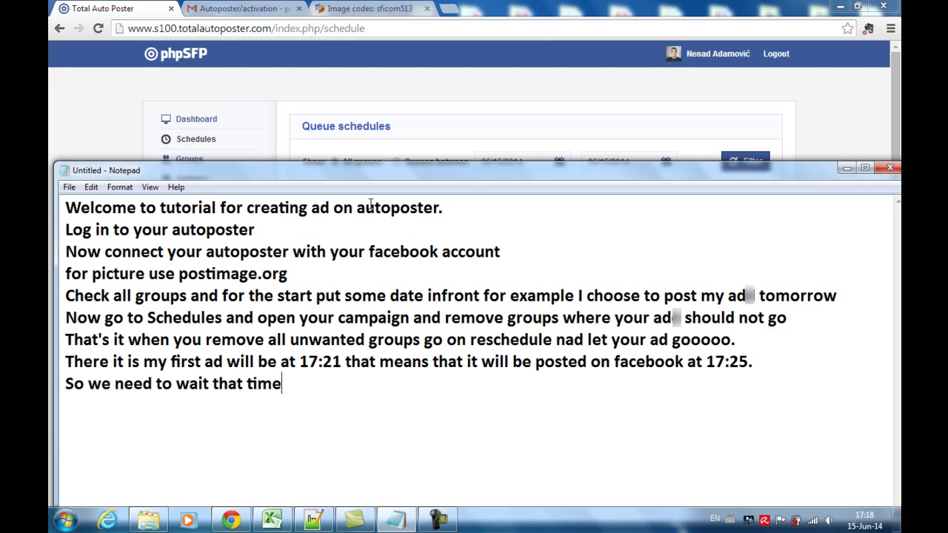
pyautogui.write(' to ch')
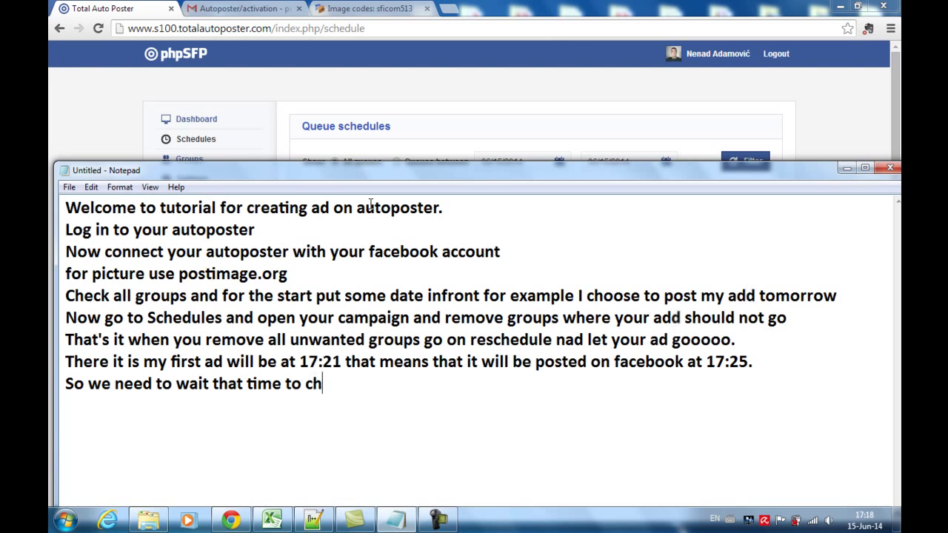
pyautogui.write('eck our ad.')
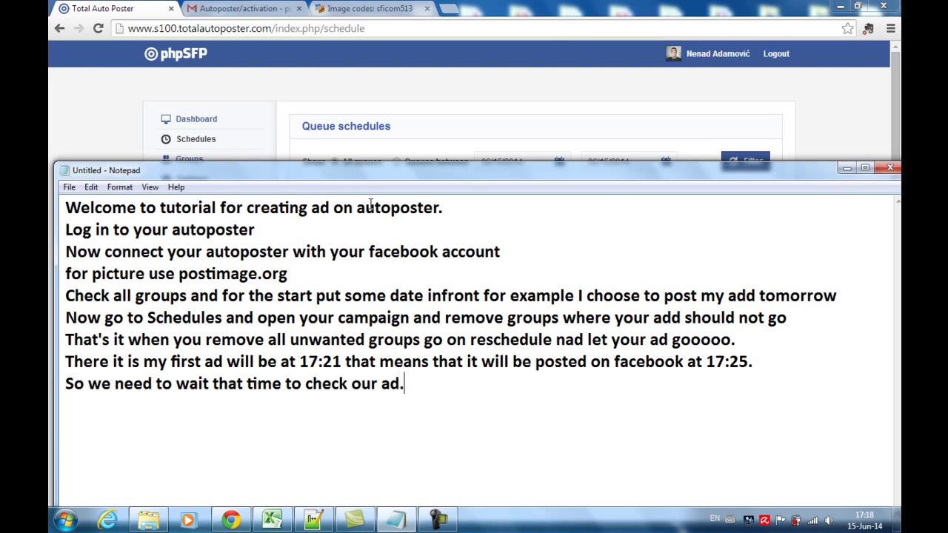
pyautogui.moveTo(222, 170); pyautogui.dragTo(220, 82)
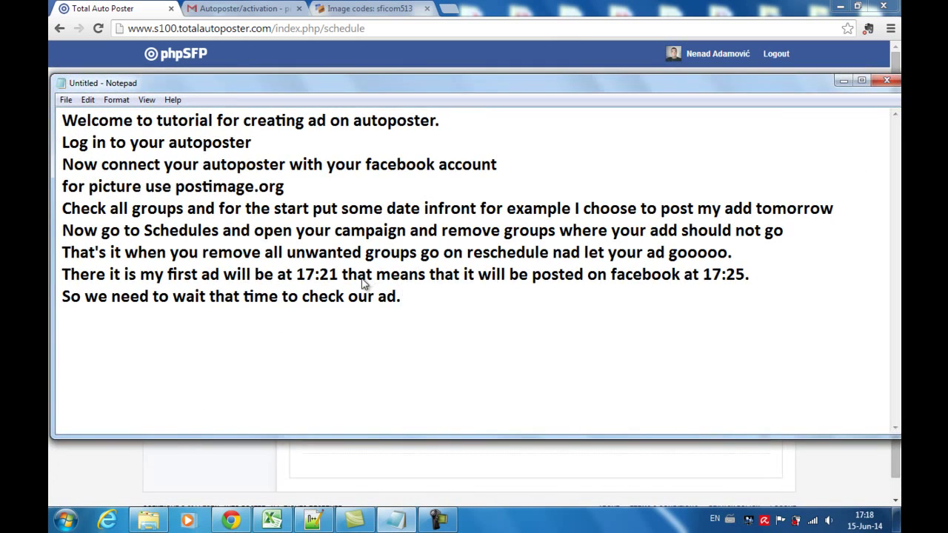
# Glance at the schedule in the browser and add the Notepad line "Let see now its past enough times"
pyautogui.hotkey('alt', 'Tab')
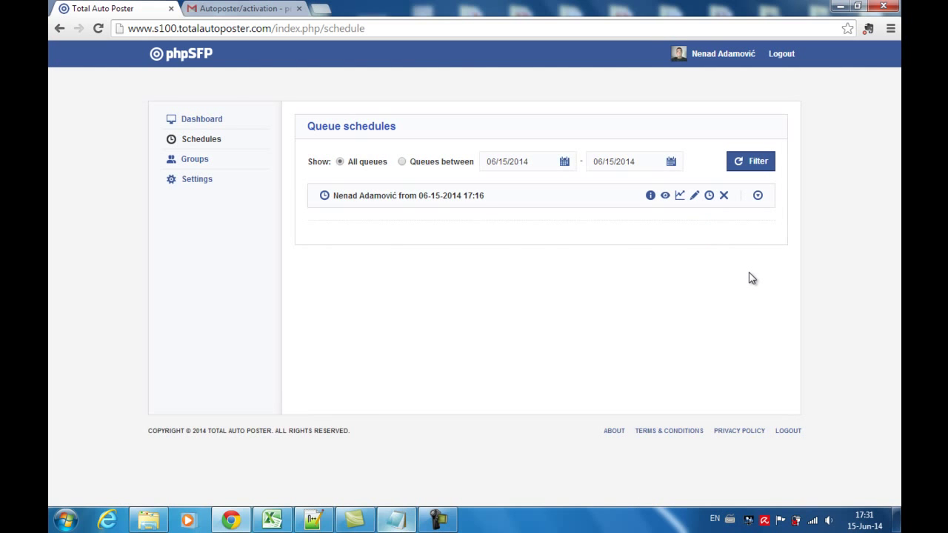
pyautogui.hotkey('alt', 'Tab')
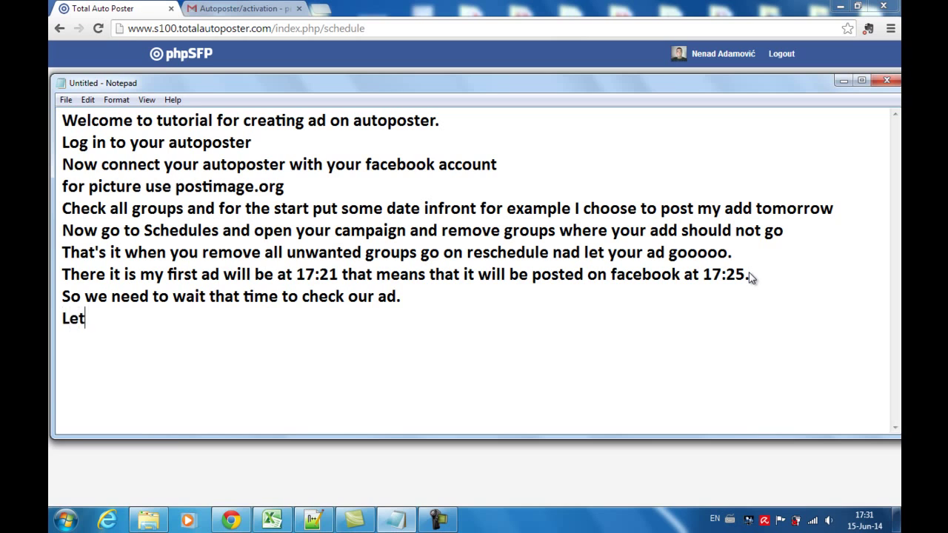
pyautogui.write('now its past enog')
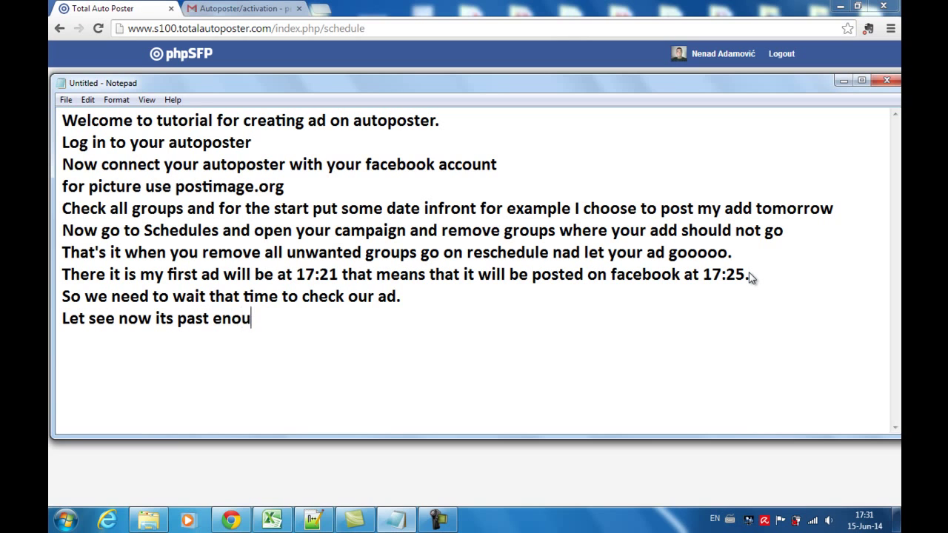
pyautogui.write('gh times')
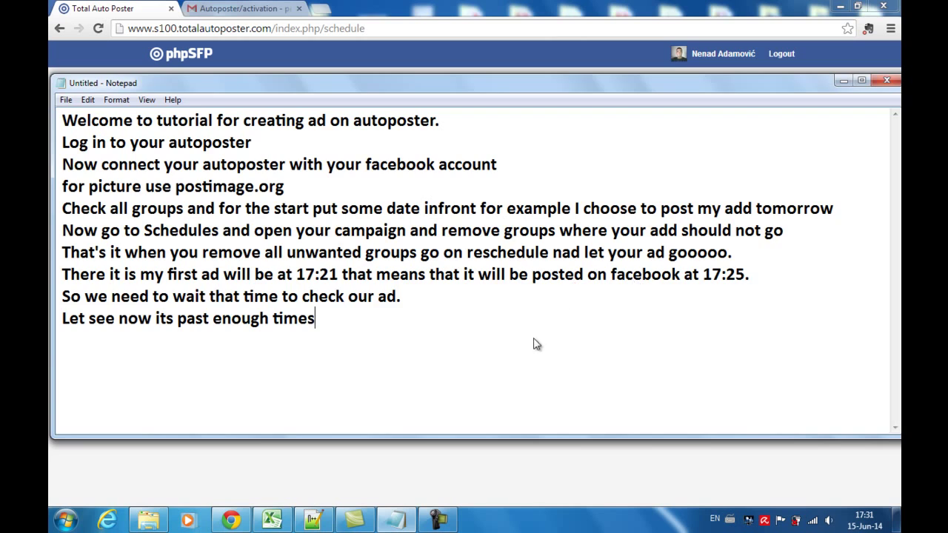
# Return to the browser, reload the Schedules page and expand the campaign to check which groups were posted
pyautogui.hotkey('alt', 'Tab')
pyautogui.click(214, 141)
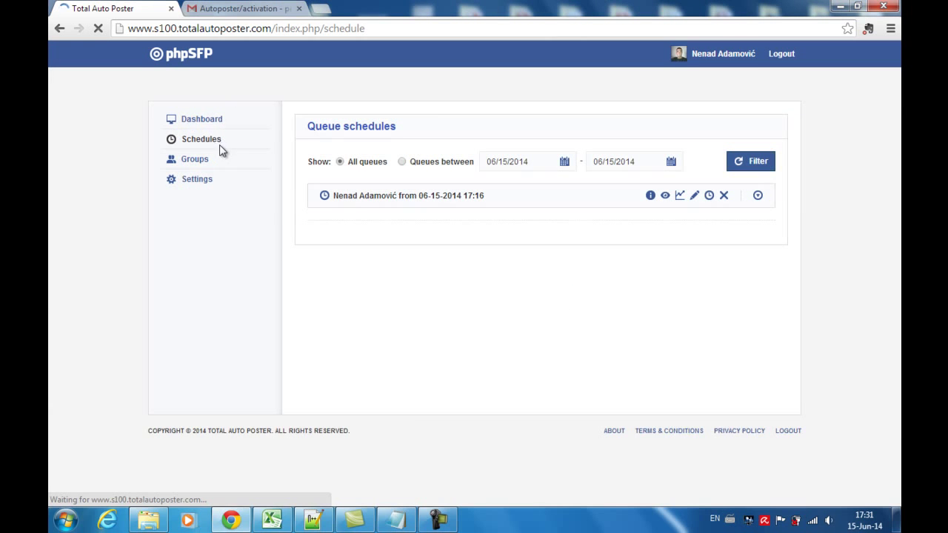
pyautogui.click(757, 195)
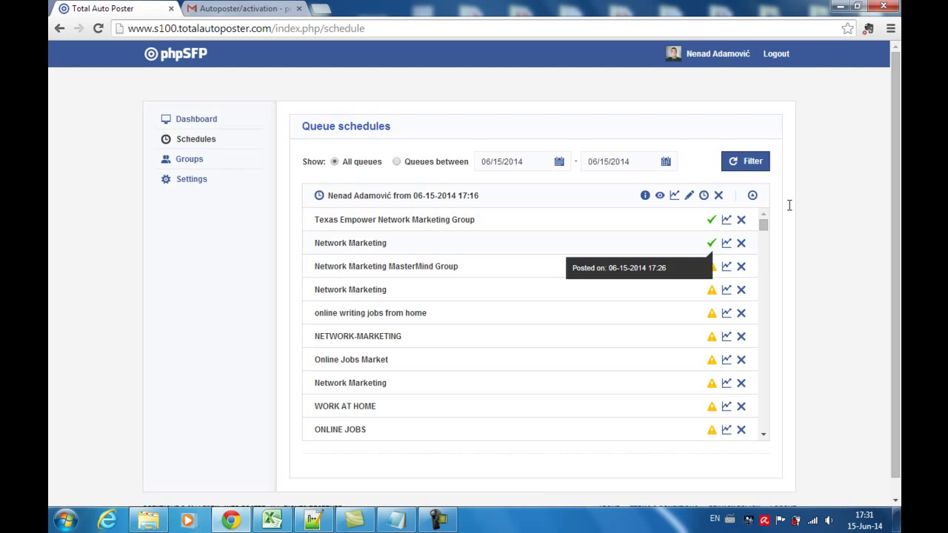
# Open the Texas Empower Network Marketing Group on Facebook and examine the published ad in its recent posts
pyautogui.click(394, 219)
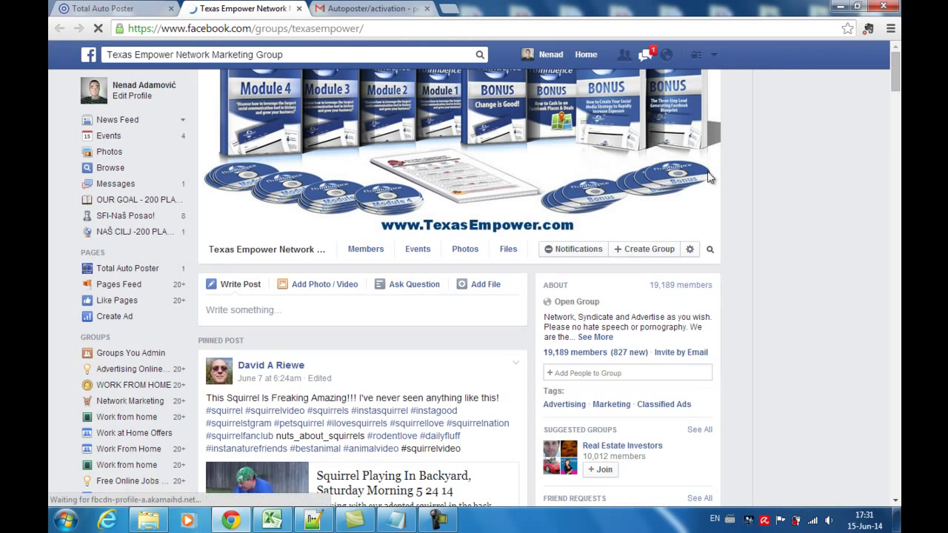
pyautogui.scroll(-2, 707, 177)
pyautogui.scroll(-5, 707, 176)
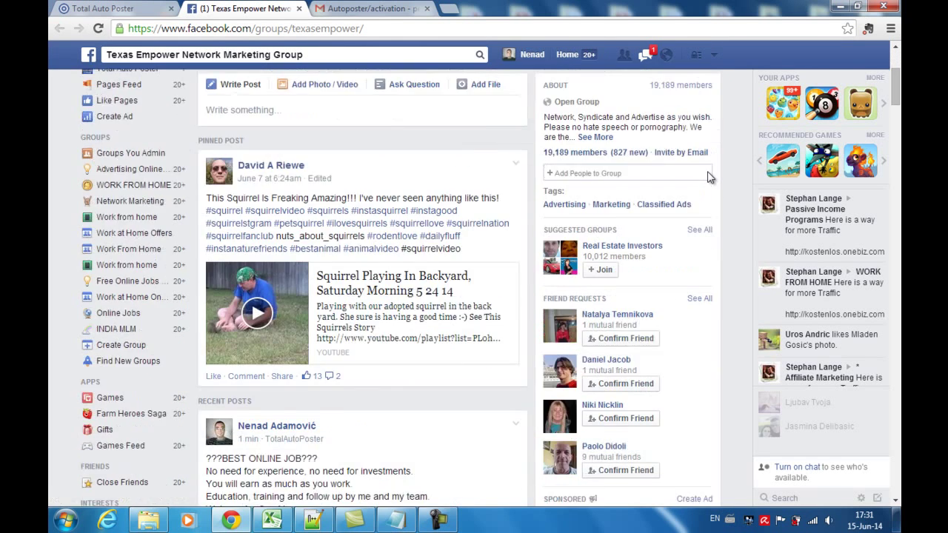
pyautogui.scroll(-1, 707, 177)
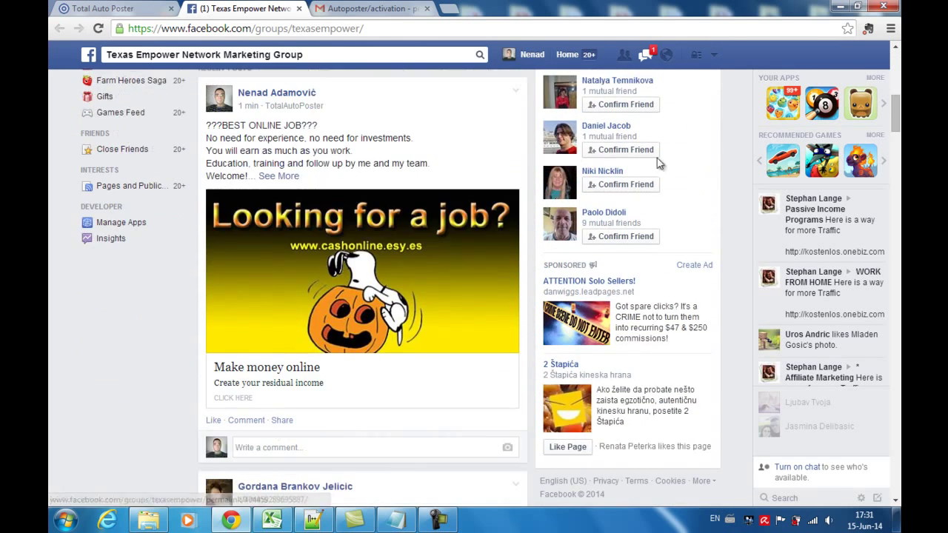
pyautogui.moveTo(444, 120); pyautogui.dragTo(393, 289)
pyautogui.click(393, 289)
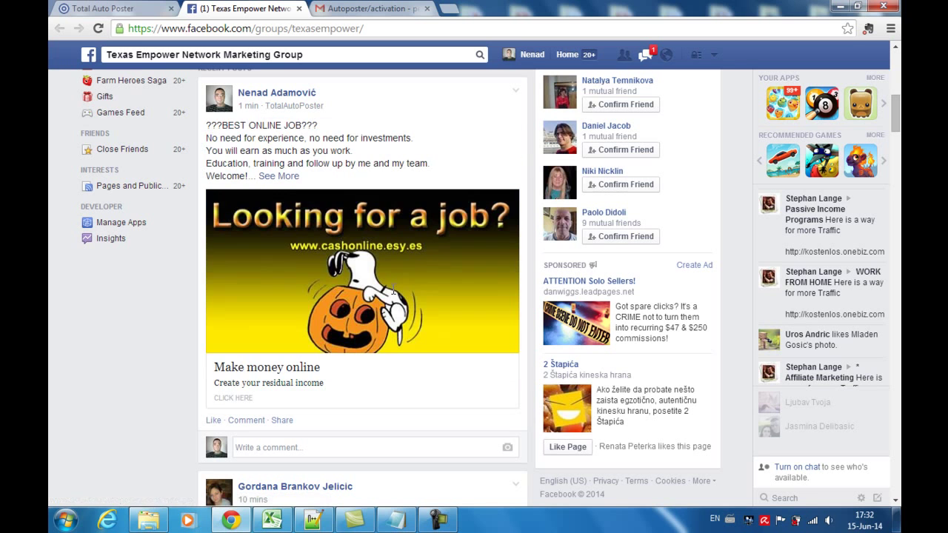
# Return to the campaign, open the Network Marketing group on Facebook and examine the published ad there
pyautogui.hotkey('ctrl', 'shift', 'Tab')
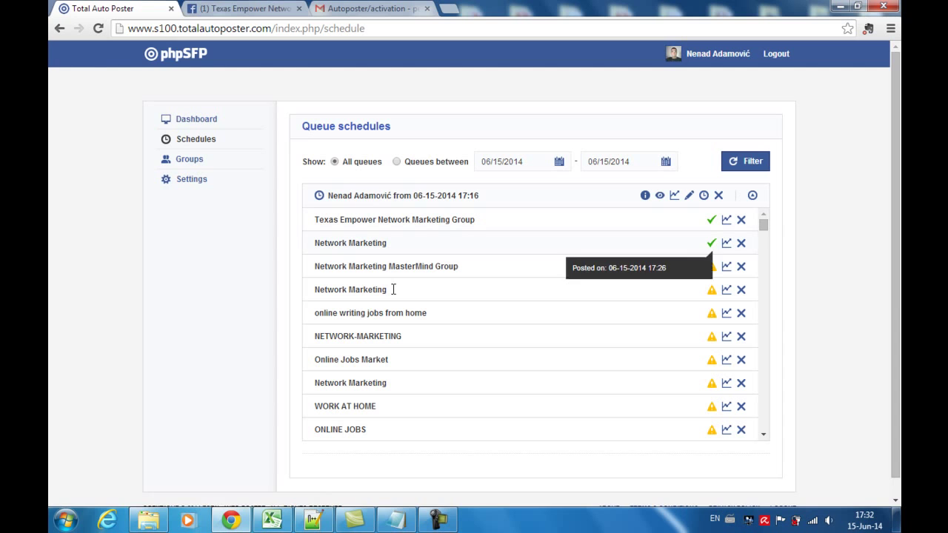
pyautogui.click(393, 289)
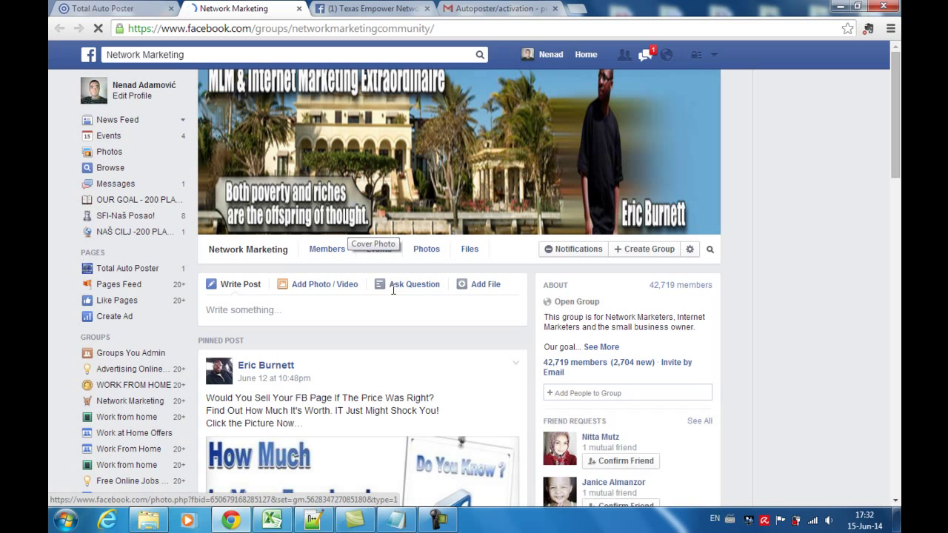
pyautogui.scroll(-12, 393, 291)
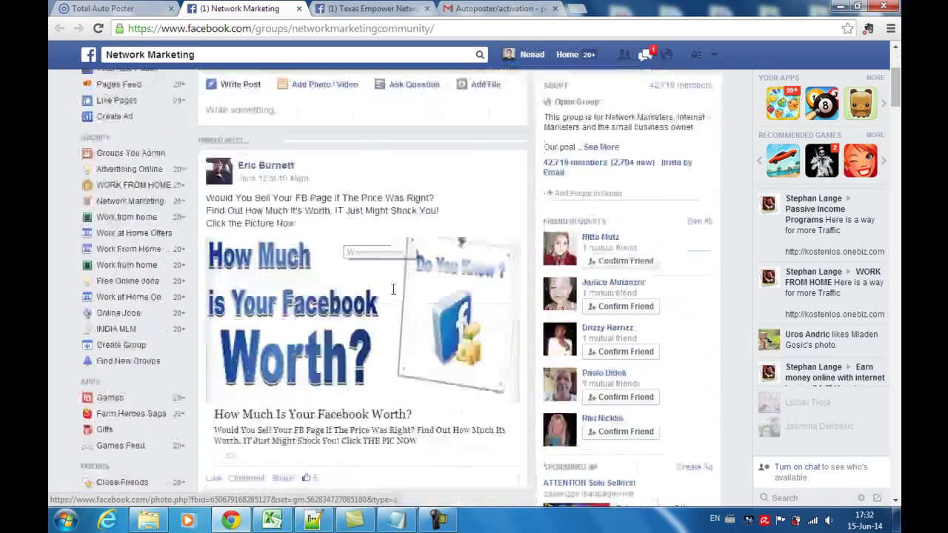
pyautogui.scroll(1, 393, 291)
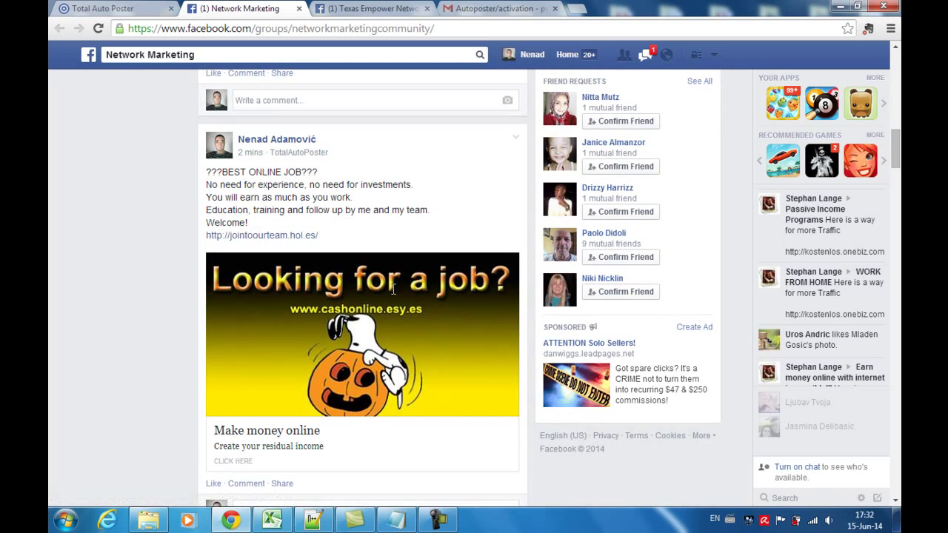
pyautogui.scroll(5, 393, 289)
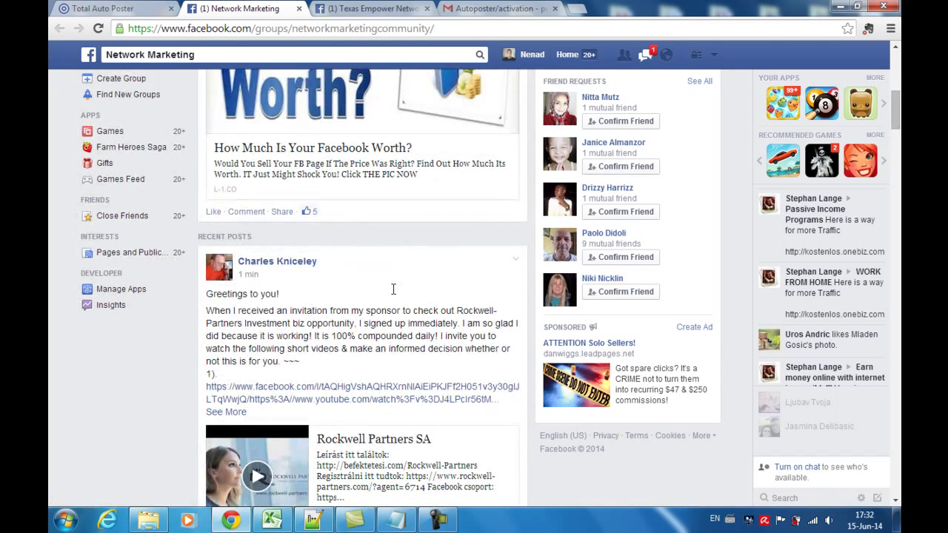
# Switch to Notepad and add the closing line "That's it." followed by a good-luck line
pyautogui.hotkey('alt', 'Tab')
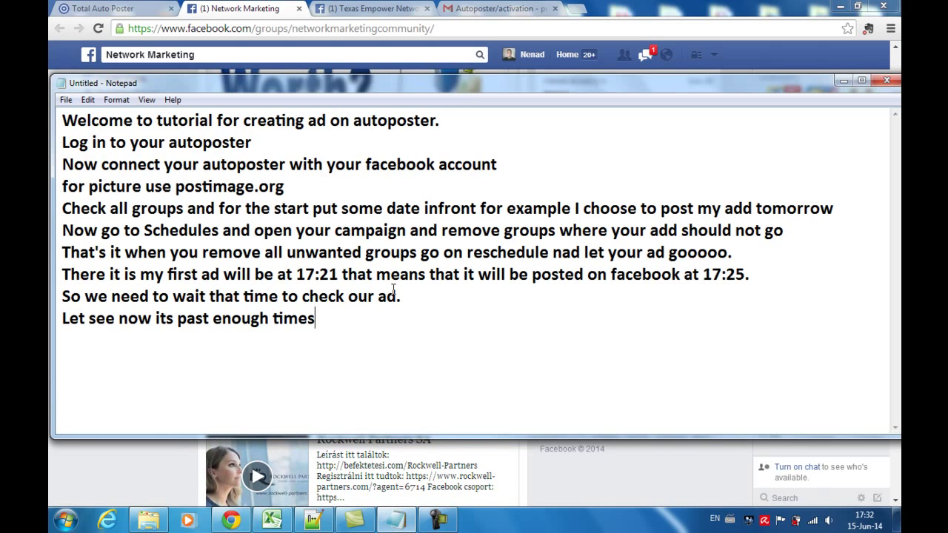
pyautogui.write("That's it.")
pyautogui.press('Return')
pyautogui.write('Good lu')
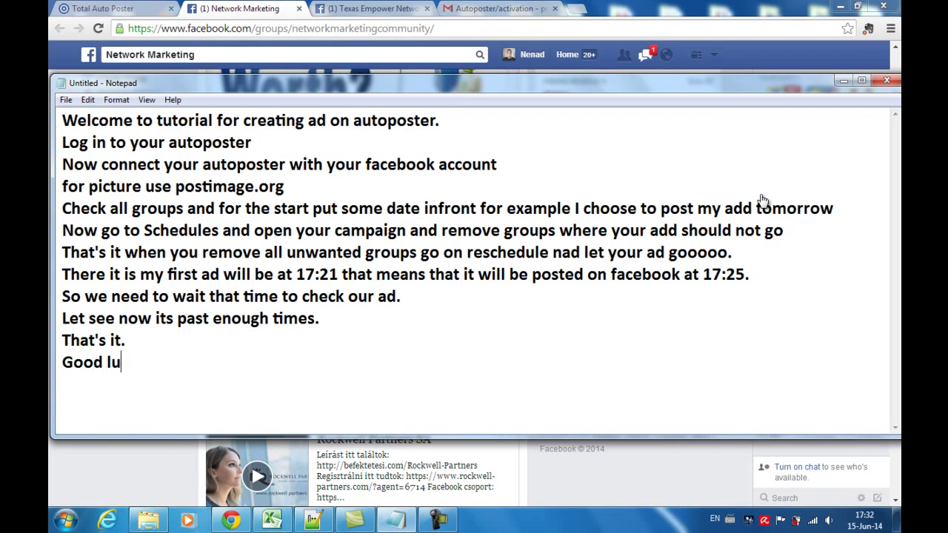